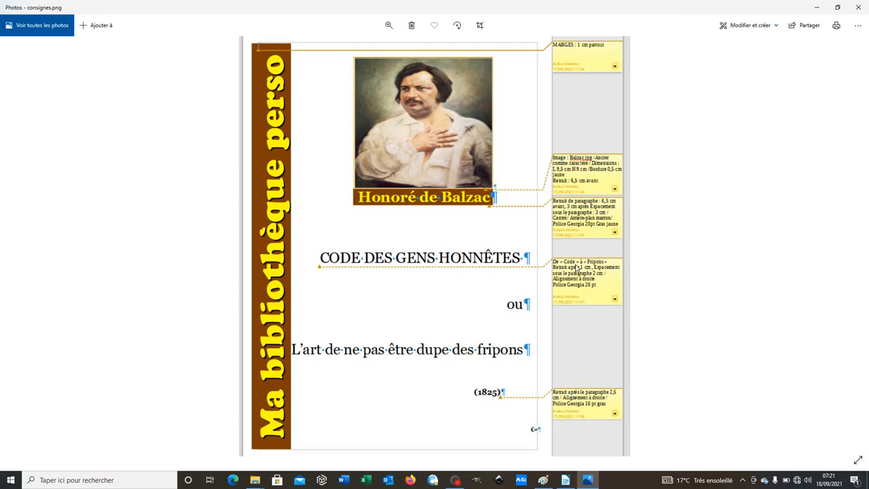
# Switch to LibreOffice Writer and apply the page style with 1 cm margins on all four sides
pyautogui.click(566, 481)
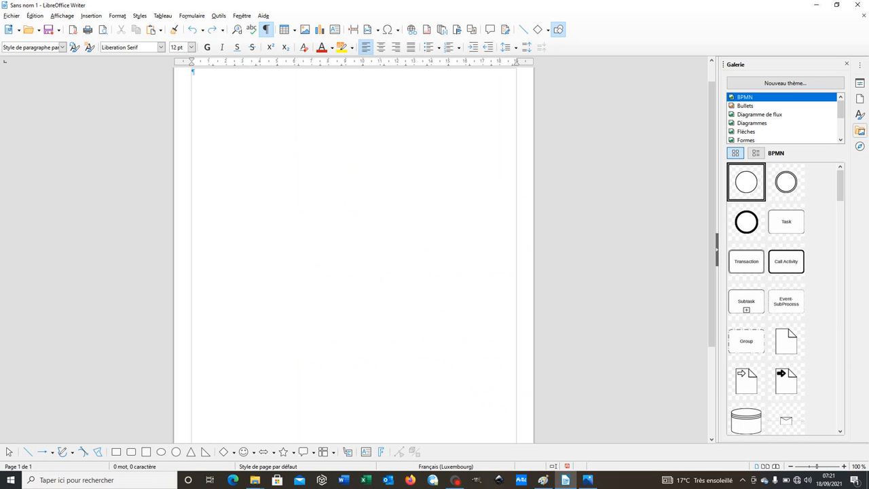
pyautogui.click(114, 16)
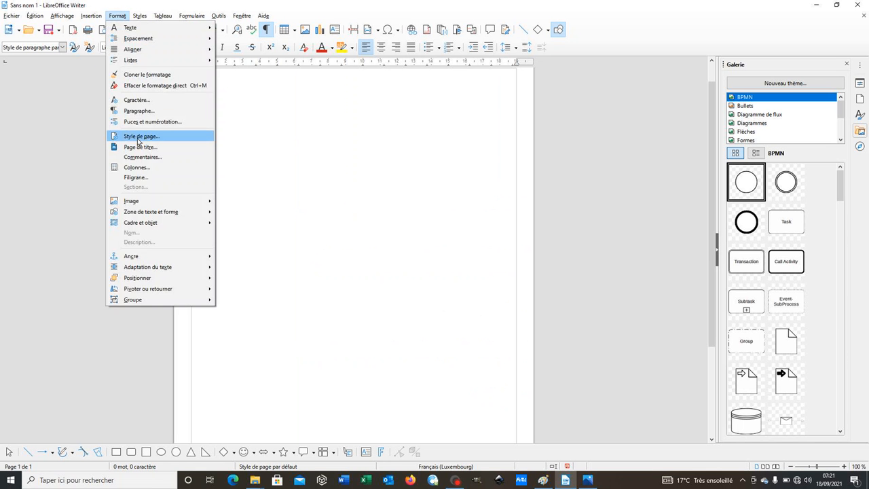
pyautogui.click(139, 137)
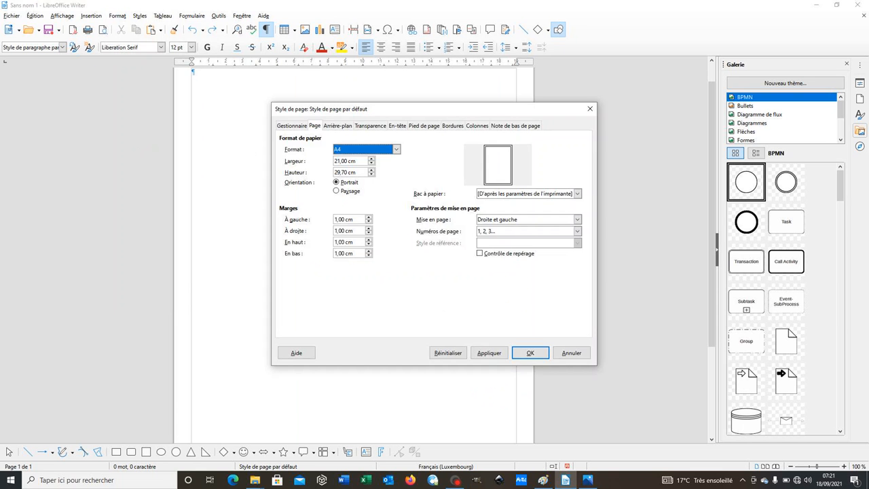
pyautogui.click(335, 219)
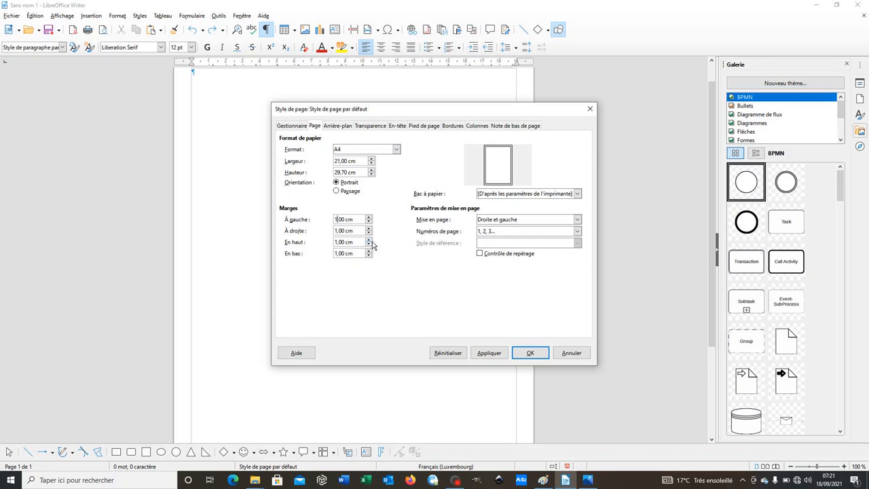
pyautogui.click(530, 351)
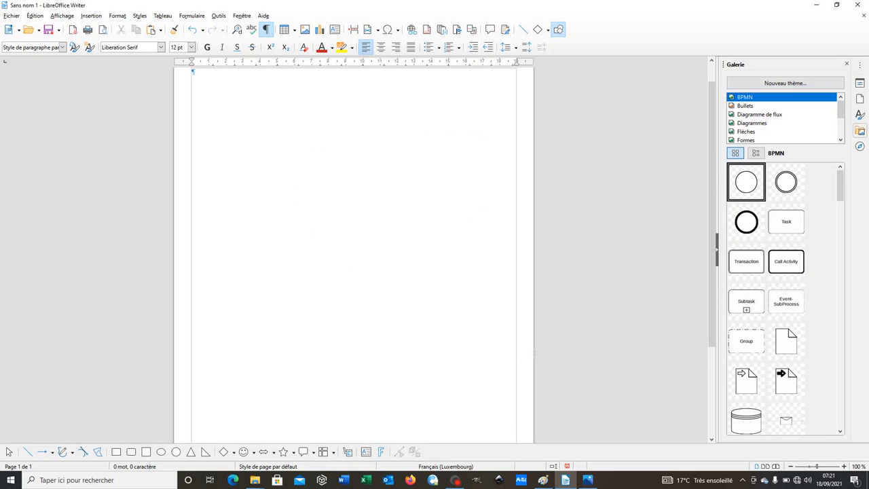
# Consult the image instructions in consignes.png in Photos and return to the Writer document
pyautogui.moveTo(589, 485)
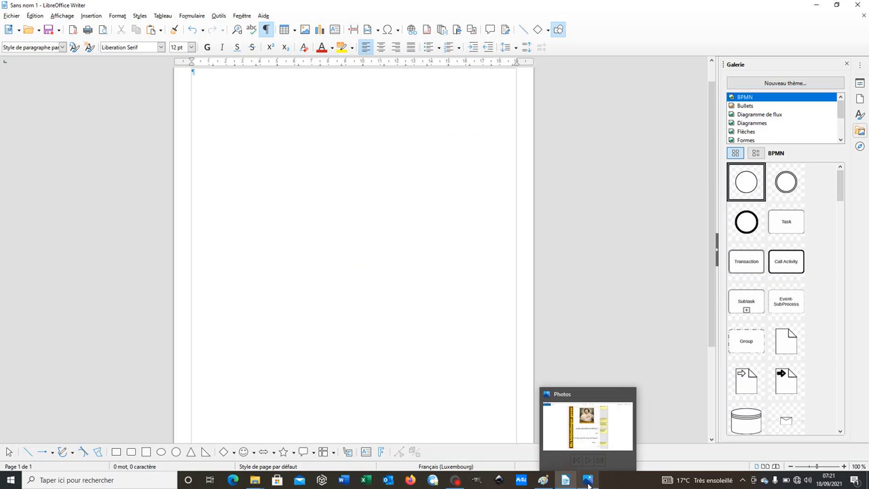
pyautogui.click(588, 482)
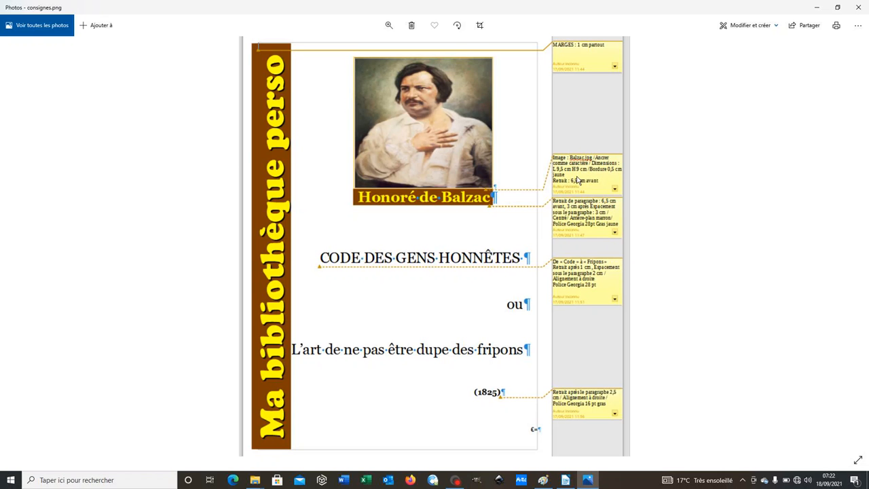
pyautogui.click(564, 478)
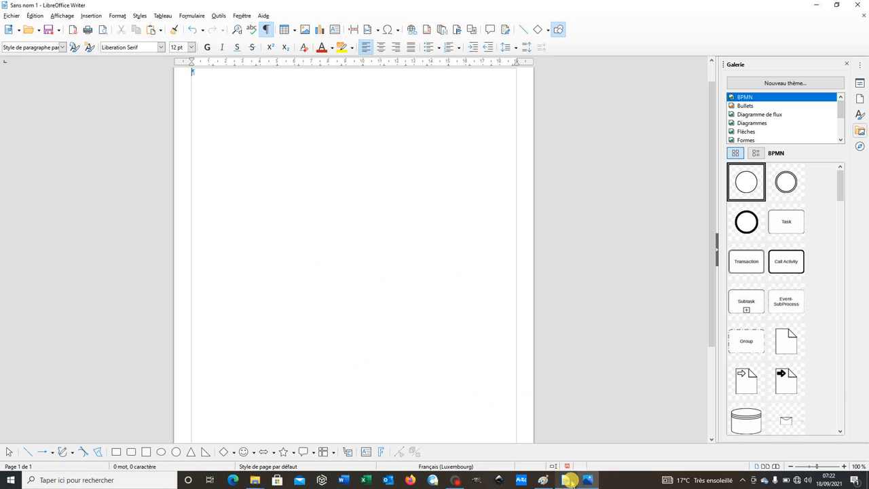
# Add an empty paragraph at the top of the page
pyautogui.moveTo(712, 140); pyautogui.dragTo(711, 128)
pyautogui.press('Return')
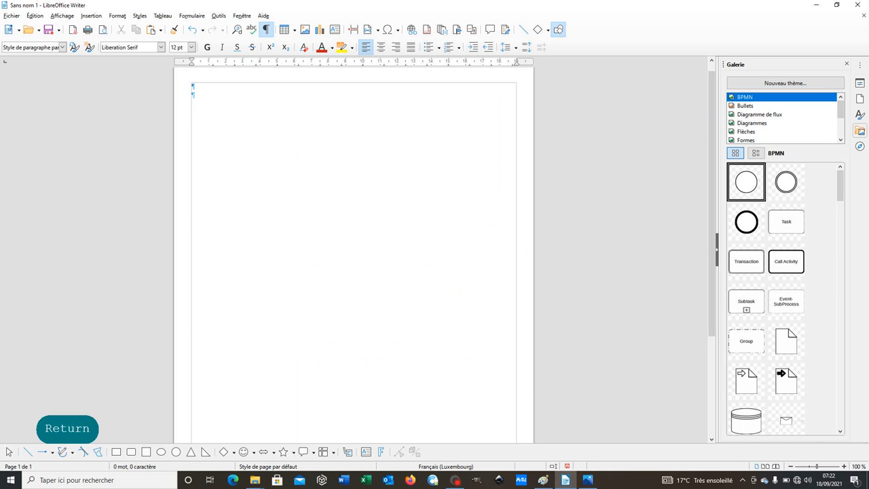
pyautogui.click(116, 16)
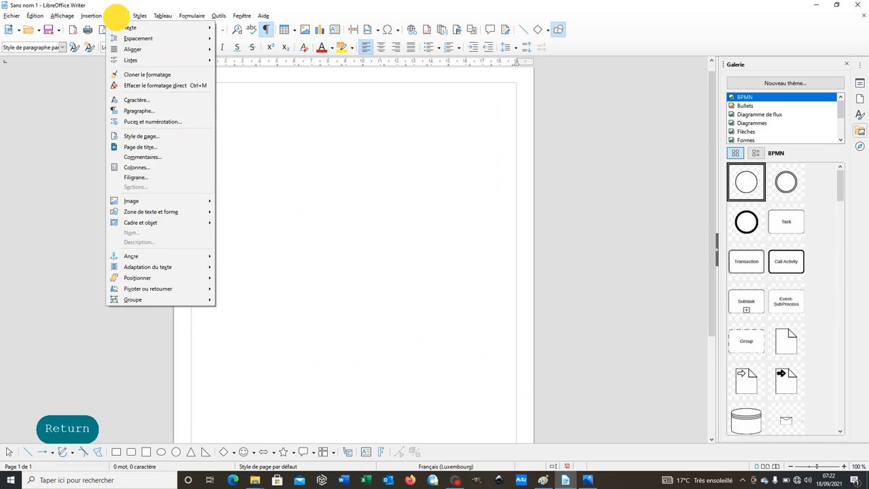
pyautogui.click(138, 110)
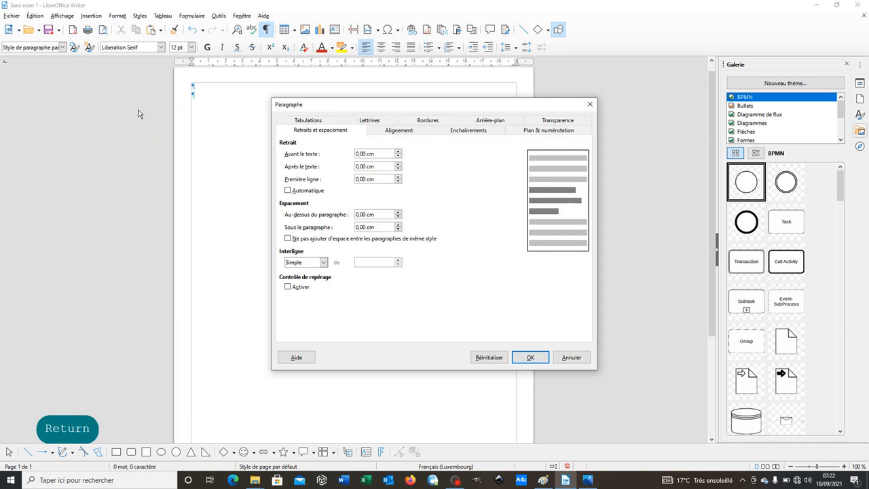
pyautogui.click(589, 104)
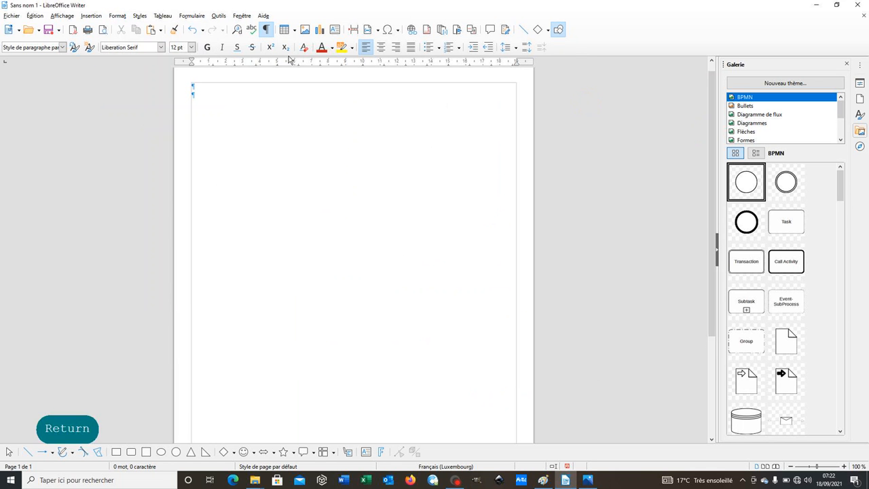
# Insert the image Balzac.jpg from the 017 Insertion d'images folder in the second paragraph
pyautogui.click(91, 15)
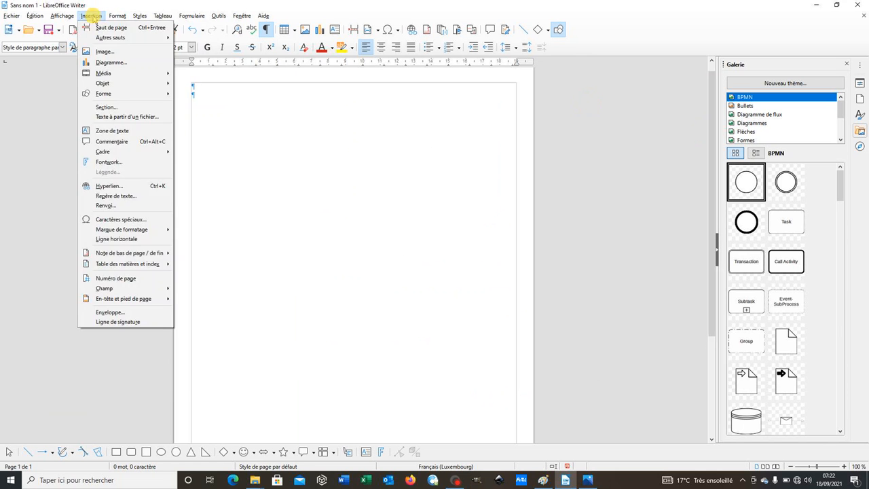
pyautogui.click(105, 53)
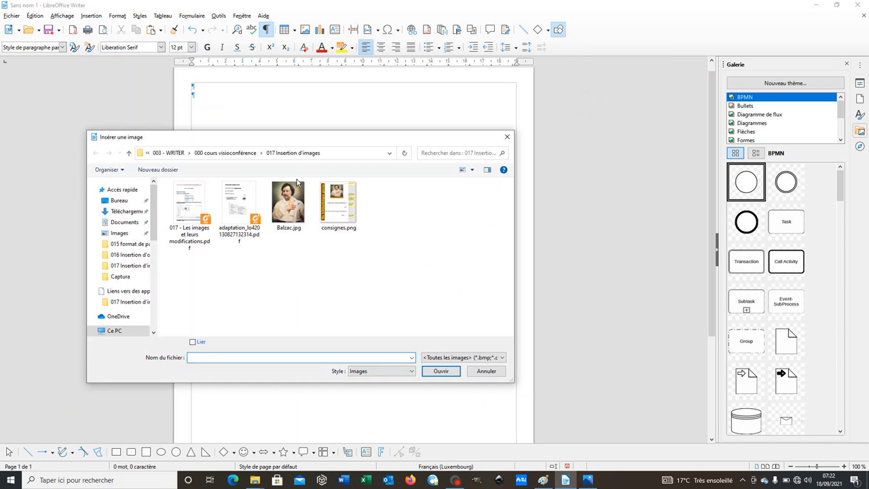
pyautogui.click(287, 202)
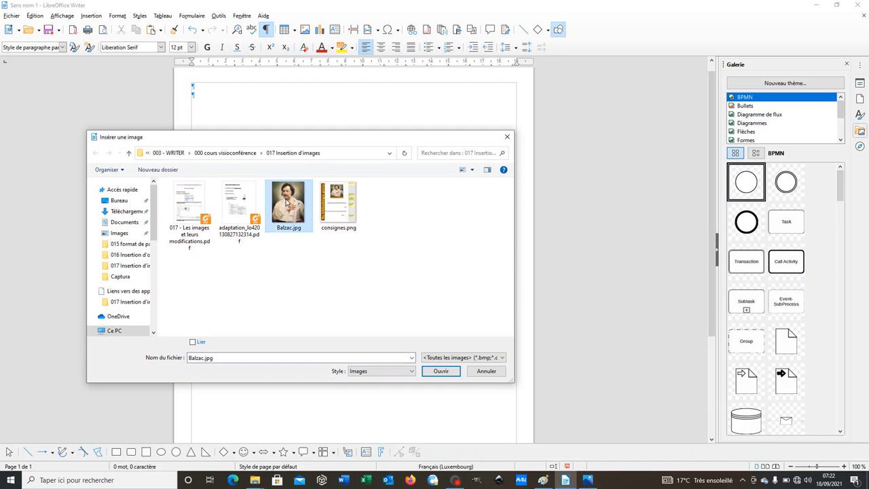
pyautogui.click(441, 370)
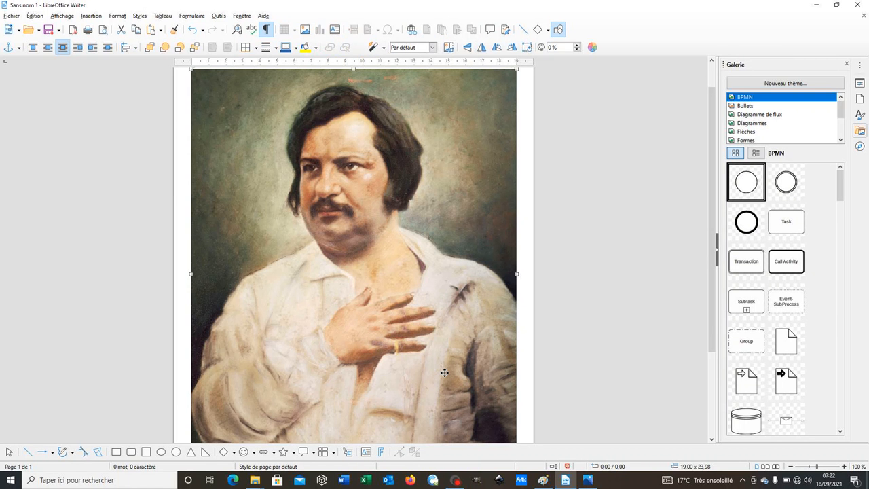
# Set the Balzac image's width to 9,5 cm and its height to 9 cm
pyautogui.rightClick(396, 292)
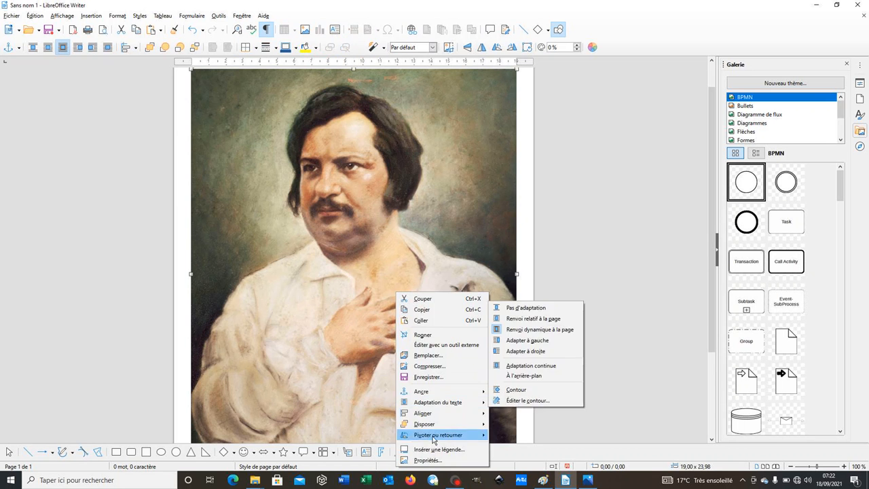
pyautogui.click(431, 464)
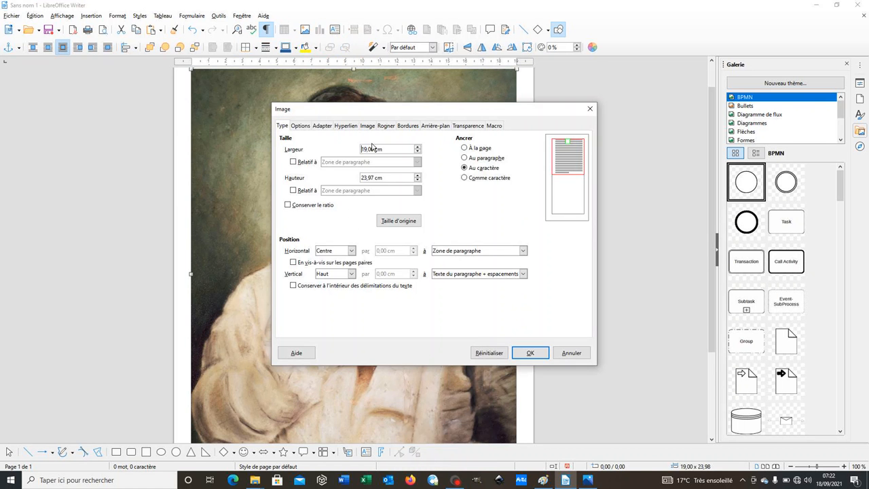
pyautogui.click(343, 155)
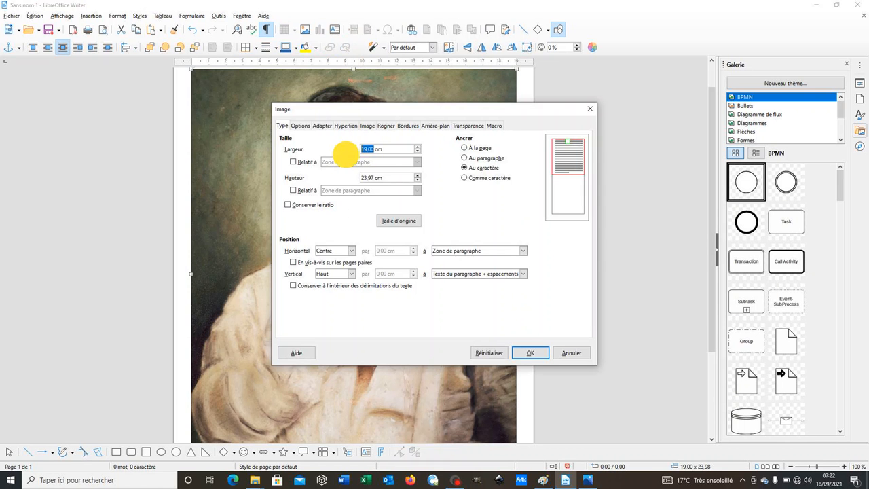
pyautogui.write('9,5')
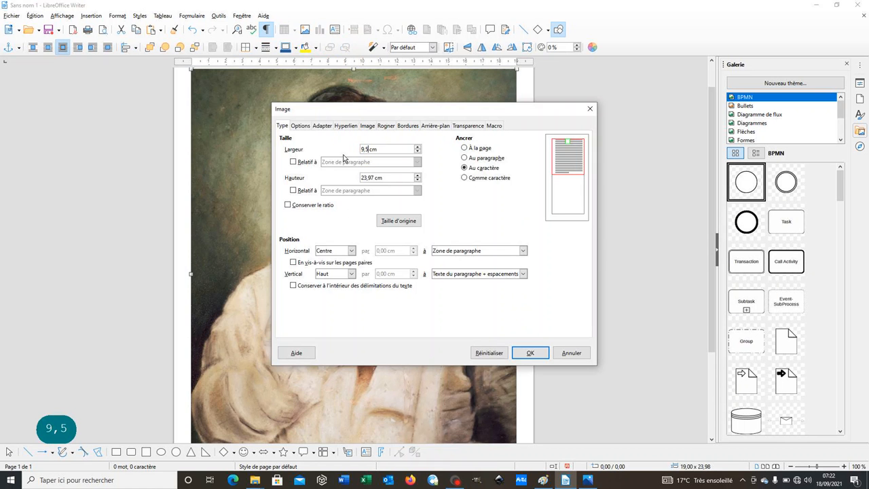
pyautogui.click(372, 177)
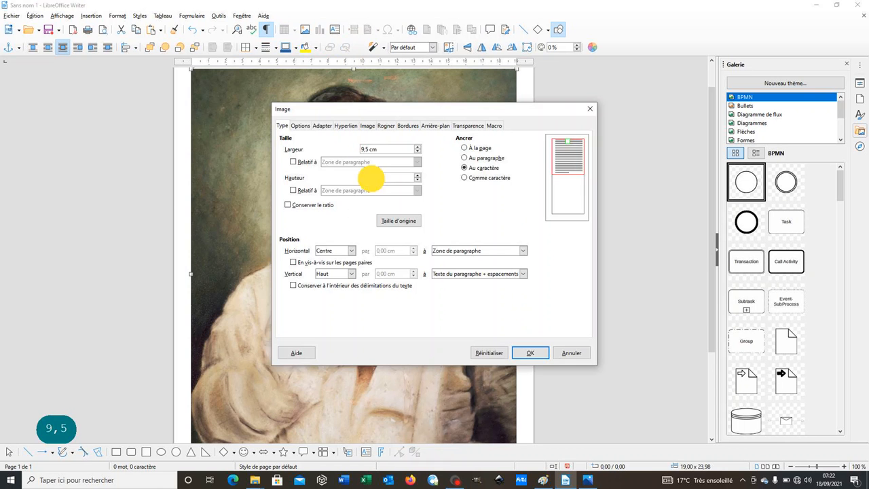
pyautogui.moveTo(372, 177); pyautogui.dragTo(342, 178)
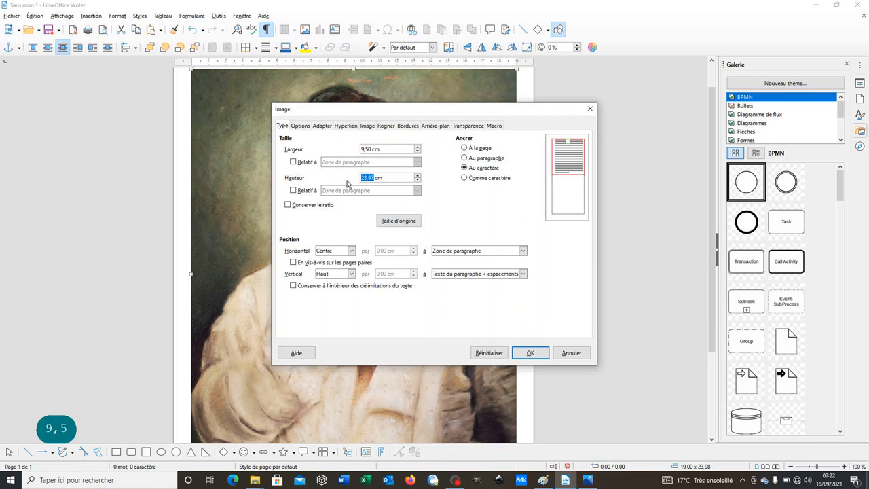
pyautogui.write('9')
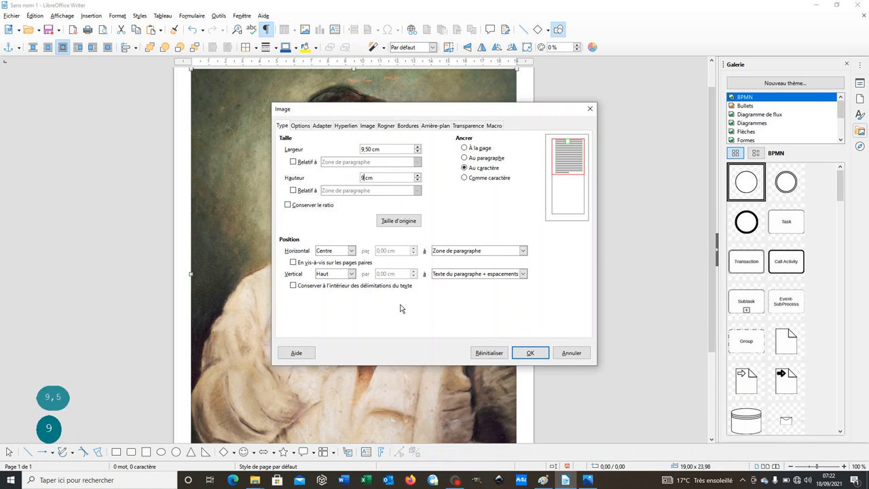
pyautogui.click(529, 355)
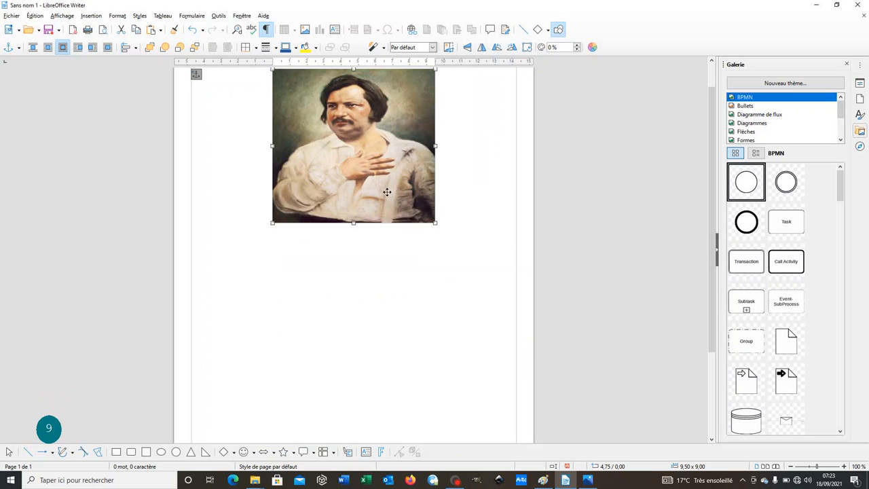
# Anchor the Balzac image as character (Comme caractère)
pyautogui.rightClick(383, 151)
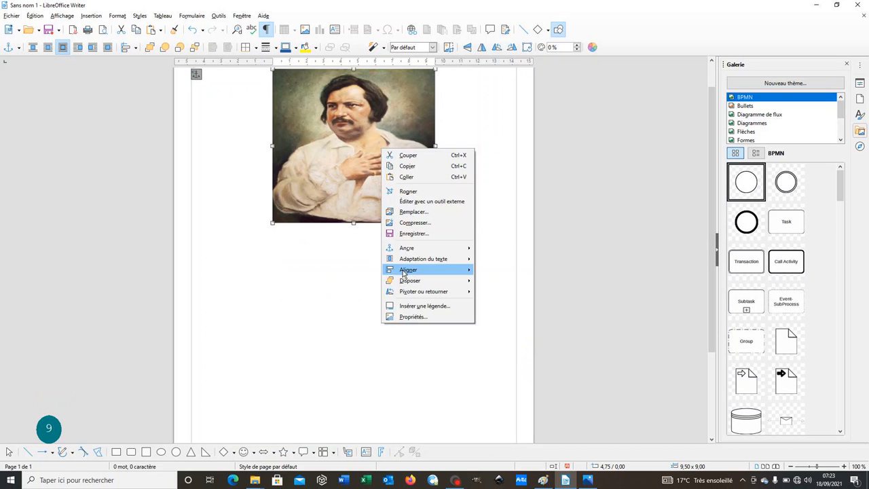
pyautogui.moveTo(409, 249)
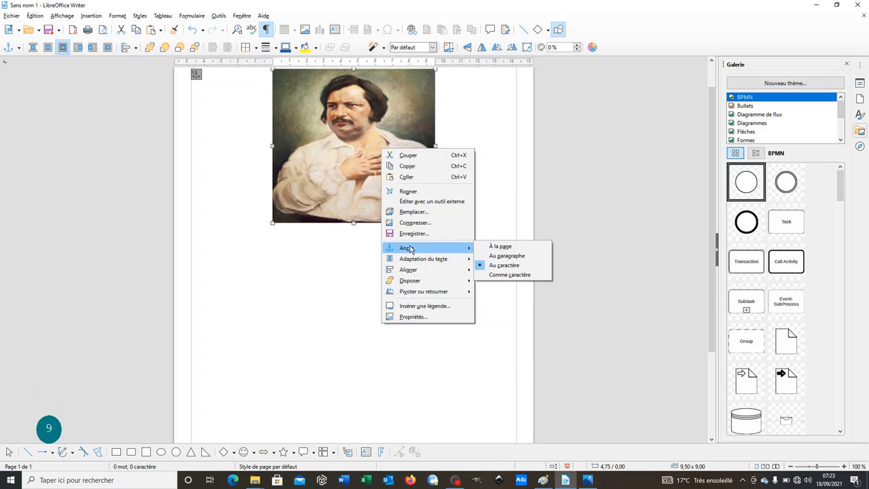
pyautogui.click(495, 275)
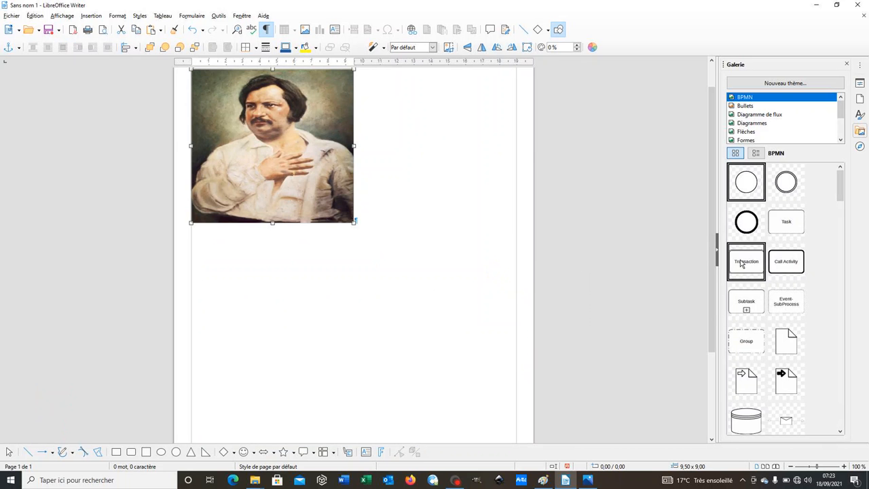
pyautogui.moveTo(714, 256); pyautogui.dragTo(704, 229)
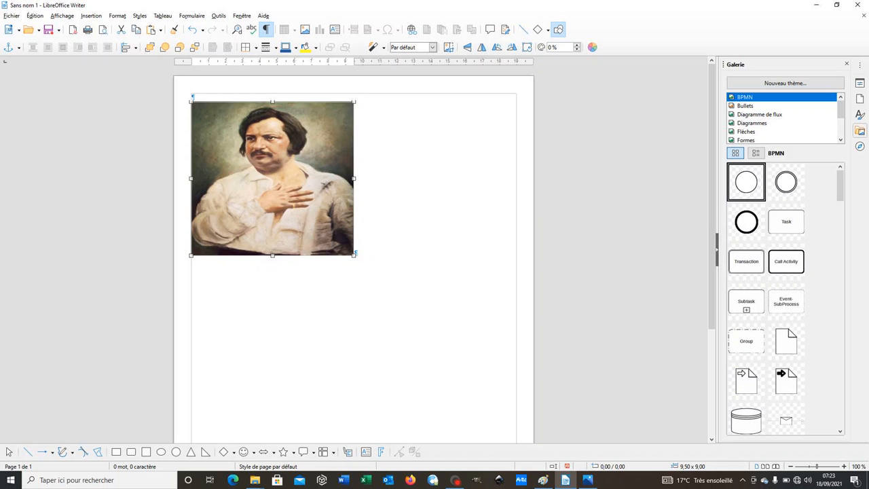
pyautogui.click(356, 255)
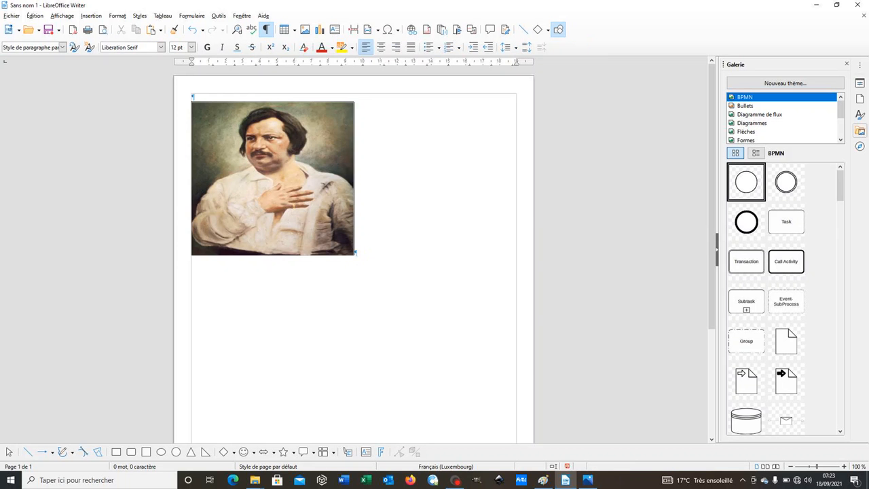
pyautogui.rightClick(355, 253)
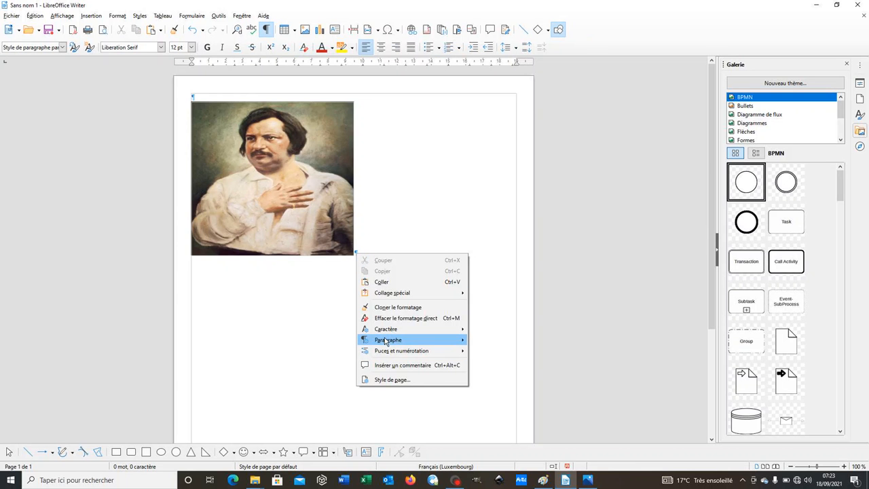
pyautogui.moveTo(385, 341)
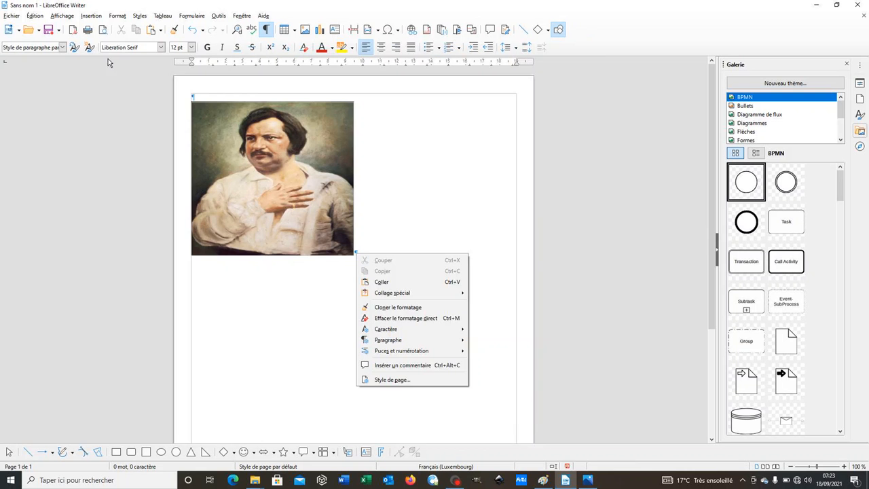
pyautogui.click(117, 15)
pyautogui.click(117, 15)
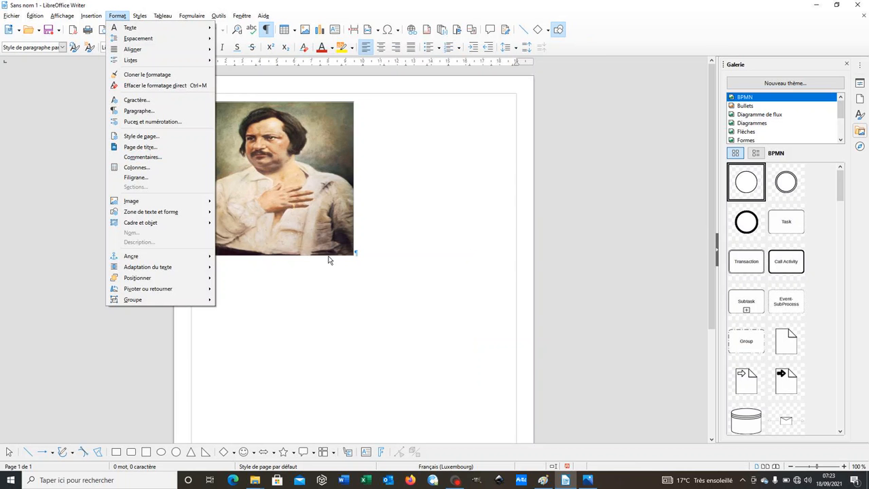
# Set the image paragraph's indent before the text (Avant le texte) to 6,5 cm
pyautogui.click(357, 255)
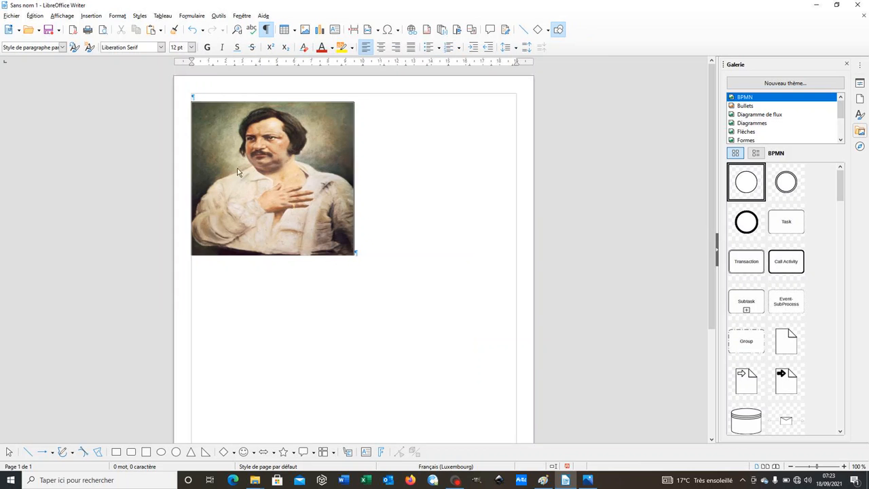
pyautogui.click(116, 16)
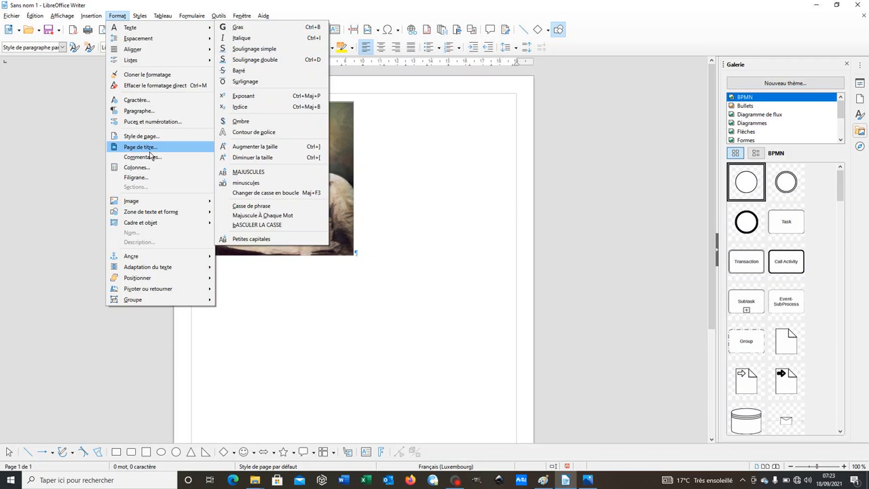
pyautogui.click(144, 108)
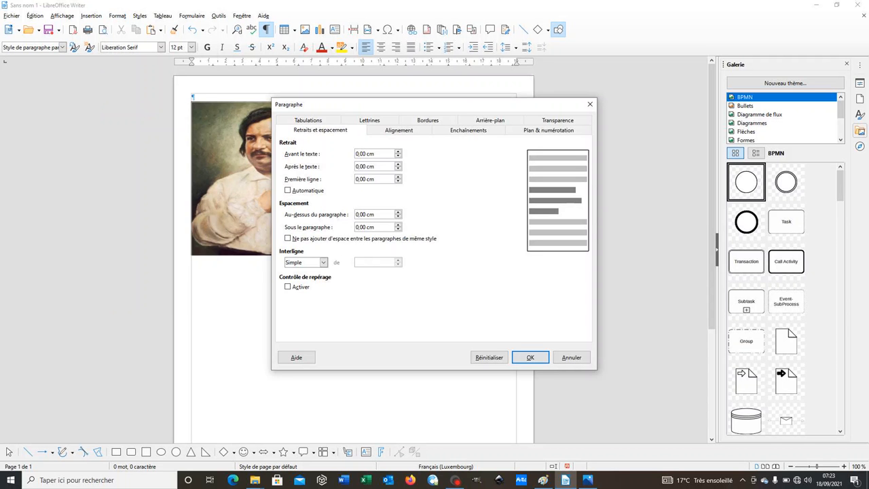
pyautogui.doubleClick(350, 155)
pyautogui.write('6')
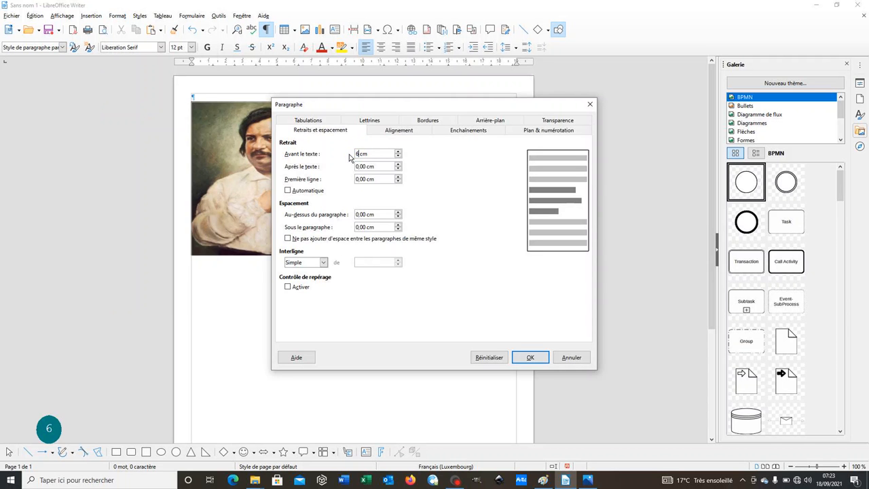
pyautogui.write(',5')
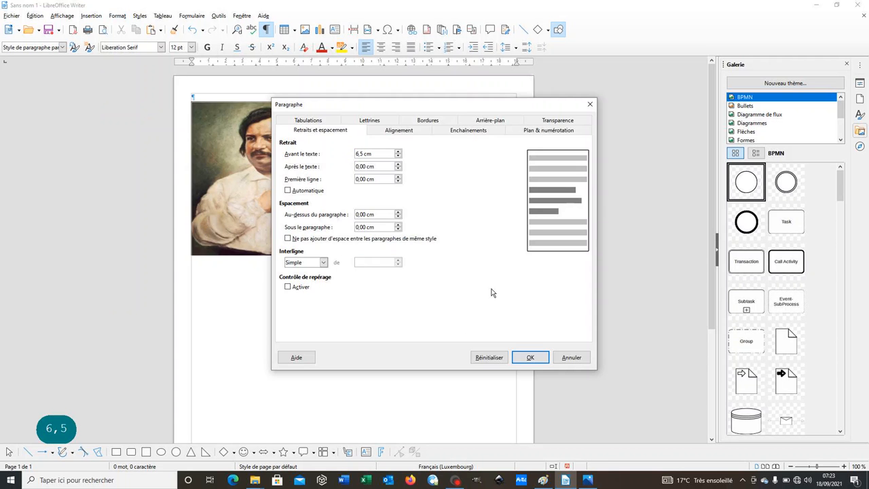
pyautogui.click(527, 358)
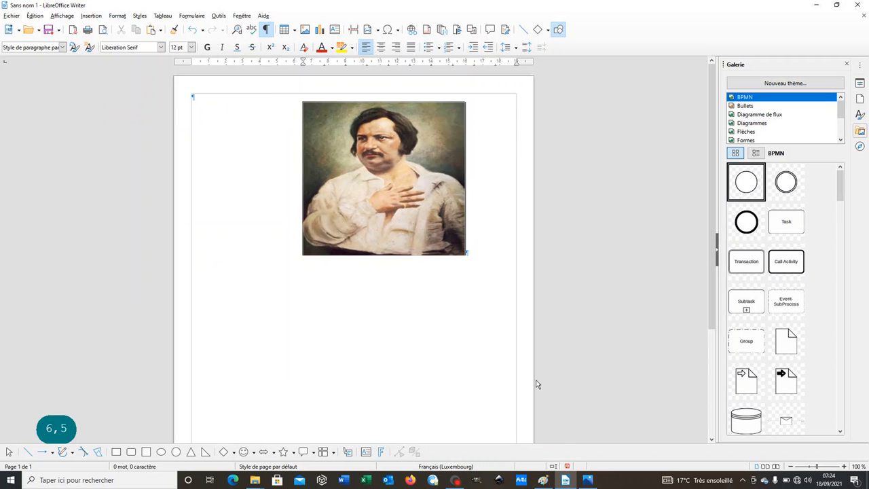
# Consult consignes.png for the image formatting, return to Writer and give the Balzac image a border on all four sides
pyautogui.click(588, 479)
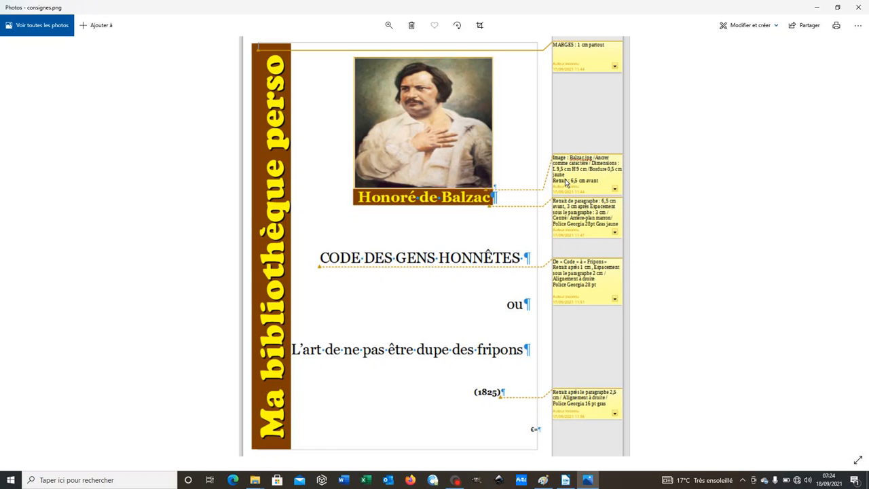
pyautogui.click(568, 478)
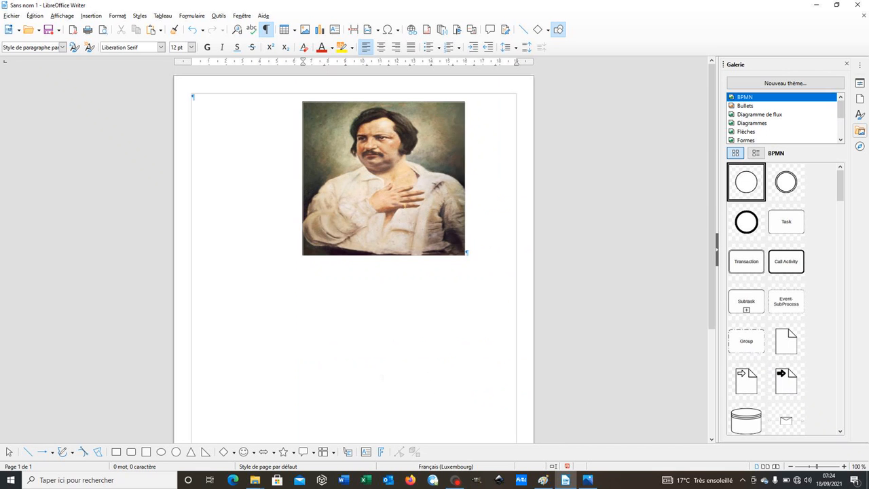
pyautogui.rightClick(377, 156)
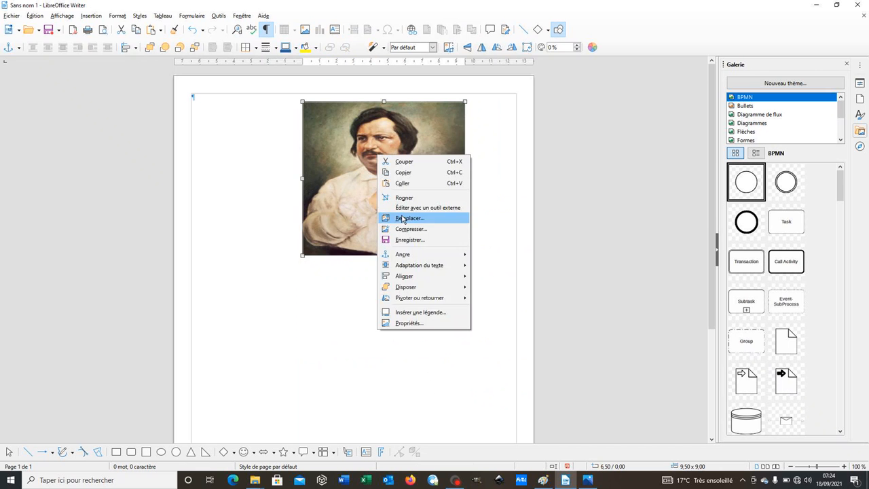
pyautogui.click(408, 325)
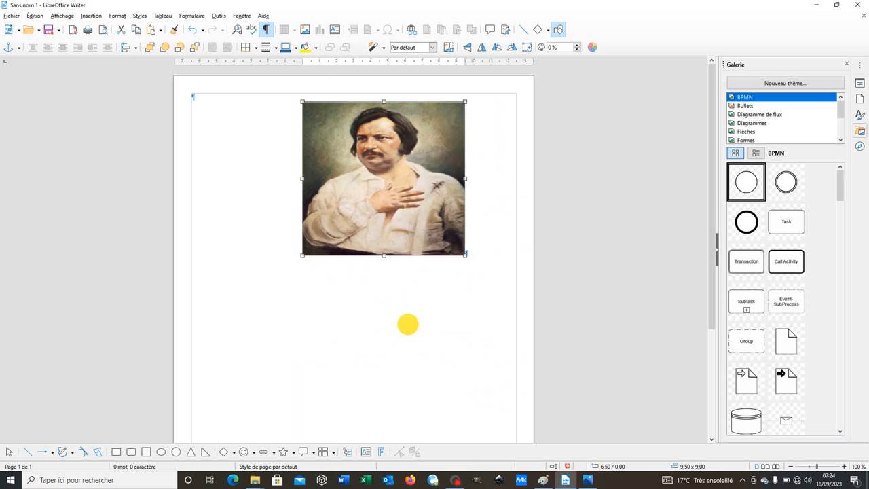
pyautogui.click(408, 127)
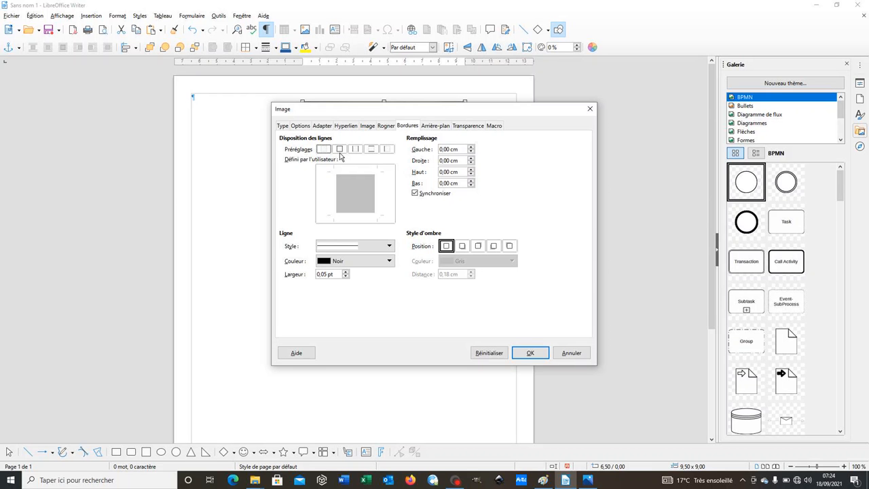
pyautogui.click(339, 149)
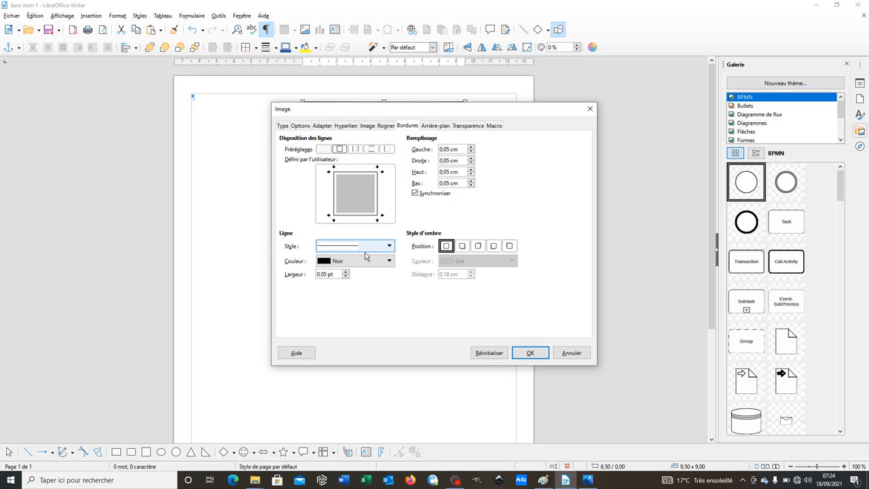
# Set the image border's width to 0,50 pt and its colour to Jaune, and check the border up close
pyautogui.click(345, 272)
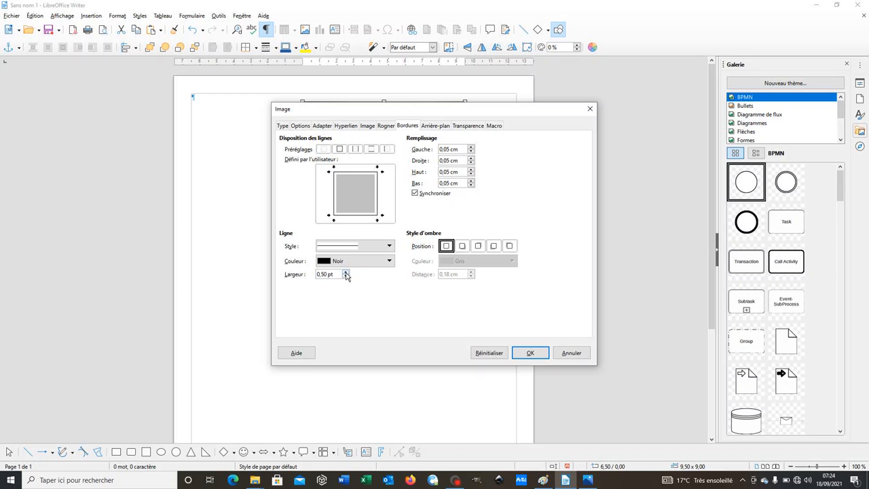
pyautogui.click(382, 262)
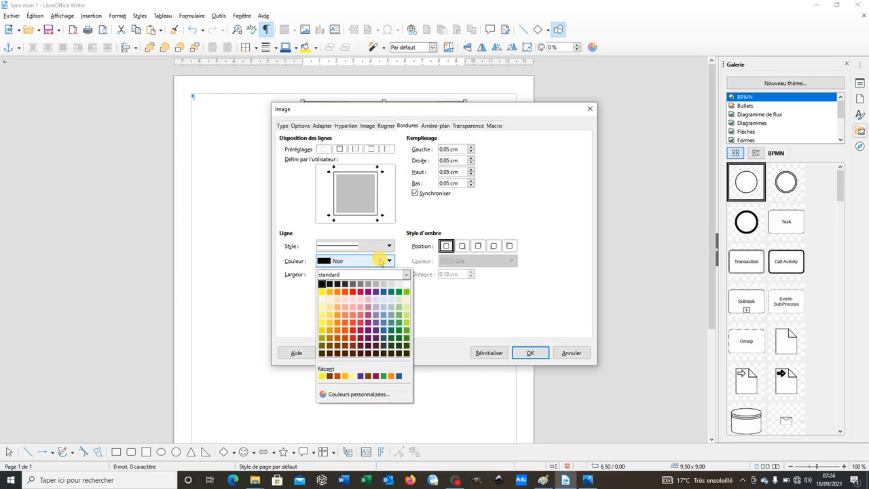
pyautogui.click(321, 292)
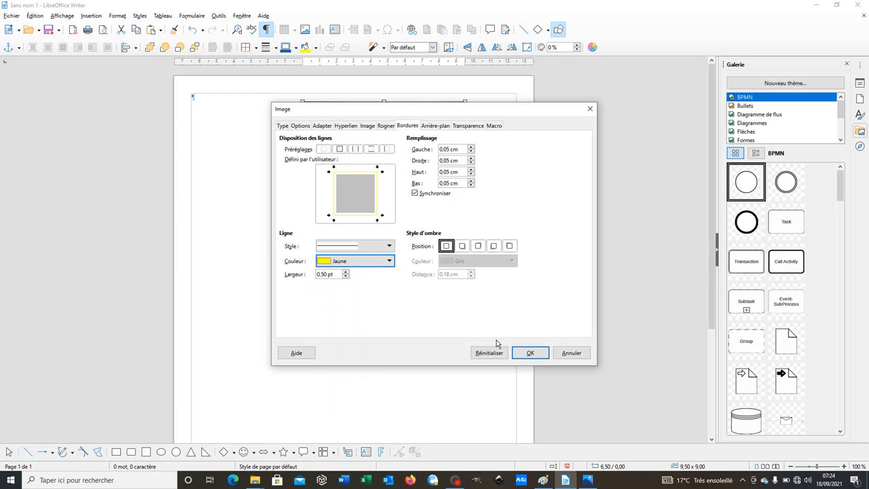
pyautogui.click(528, 353)
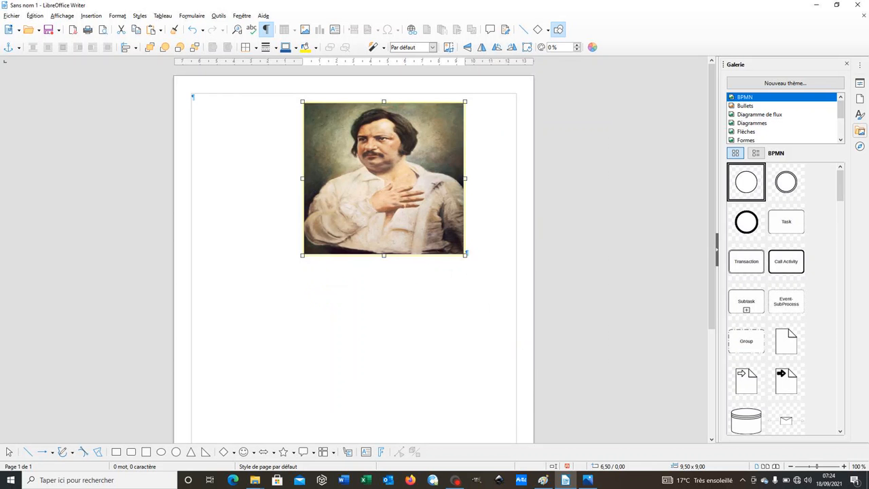
pyautogui.click(844, 466)
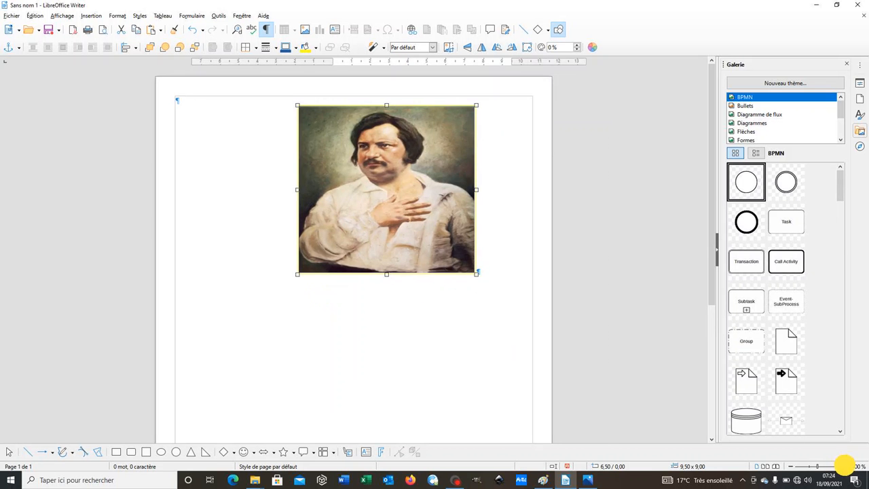
pyautogui.click(844, 466)
pyautogui.click(844, 466)
pyautogui.click(843, 466)
pyautogui.click(844, 466)
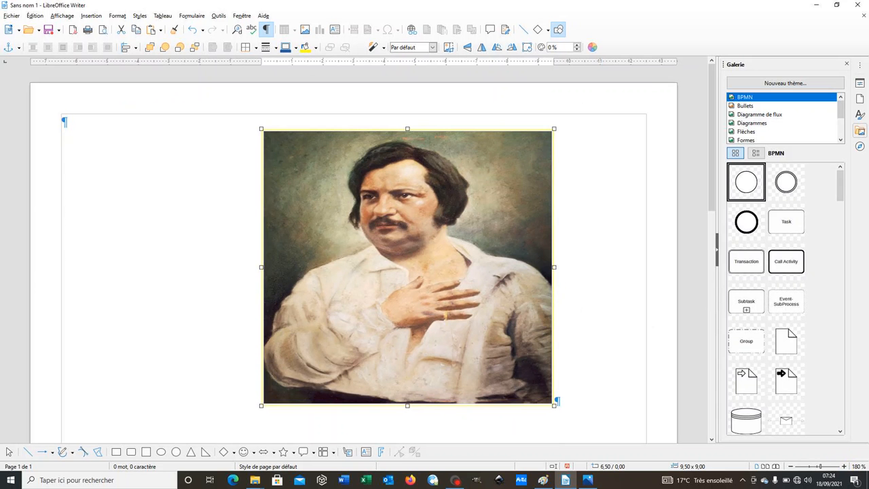
pyautogui.click(817, 466)
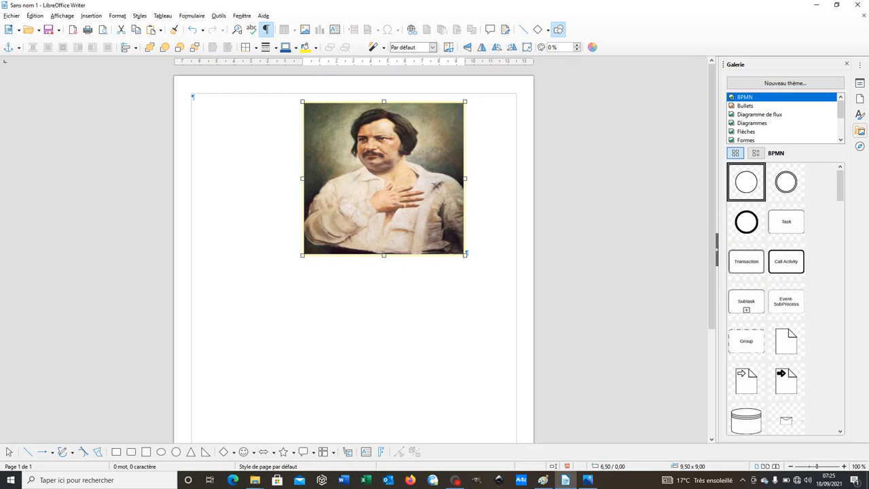
# Consult consignes.png for the author line's formatting and add a new paragraph below the Balzac image
pyautogui.moveTo(464, 254); pyautogui.dragTo(466, 253)
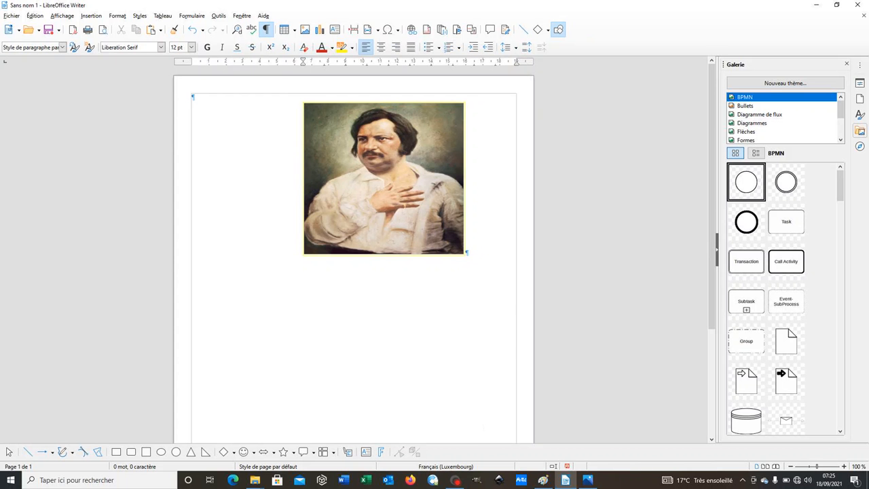
pyautogui.click(588, 481)
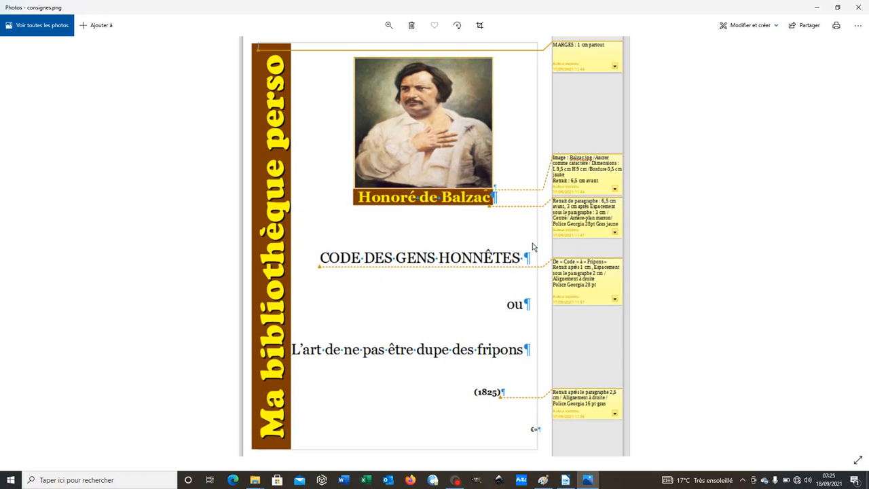
pyautogui.click(565, 480)
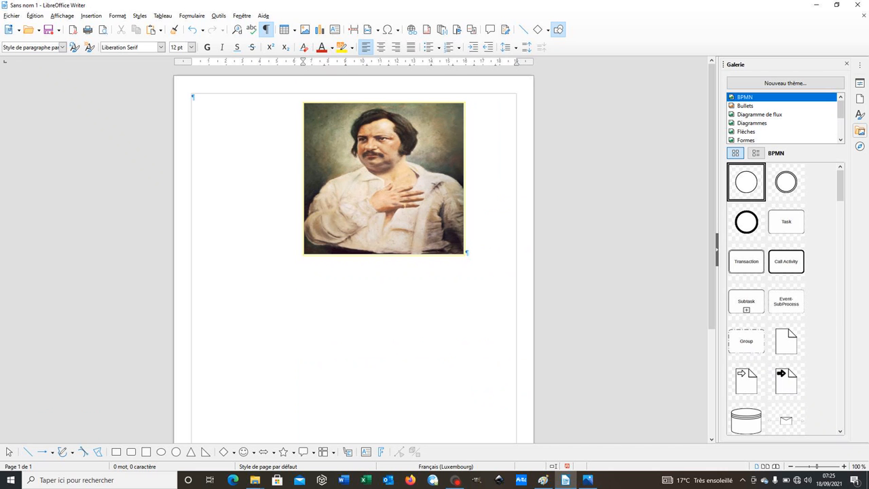
pyautogui.press('Return')
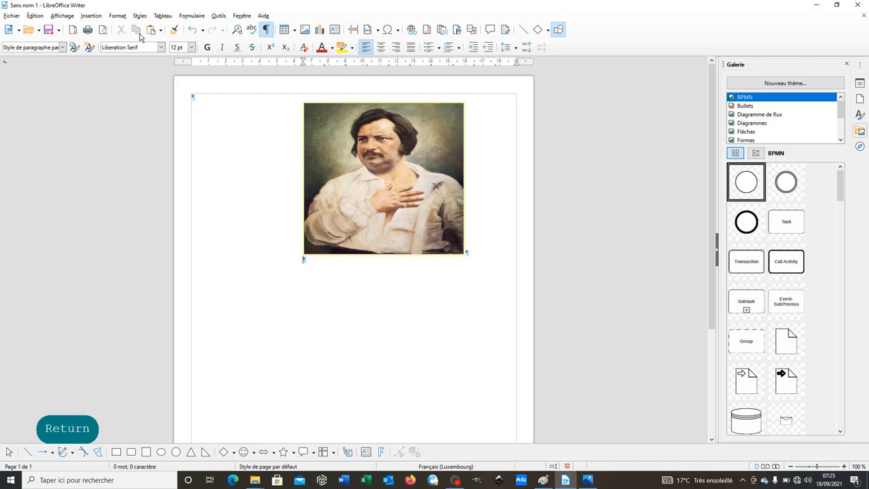
# Set the new paragraph's indent after the text (Après le texte) to 3 cm and its spacing below (Sous le paragraphe) to 3 cm
pyautogui.click(117, 15)
pyautogui.click(139, 111)
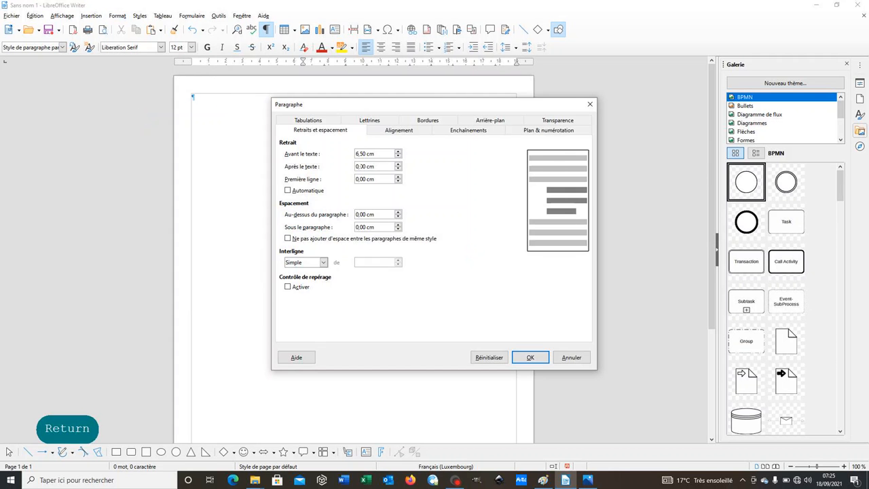
pyautogui.click(358, 167)
pyautogui.press('Left')
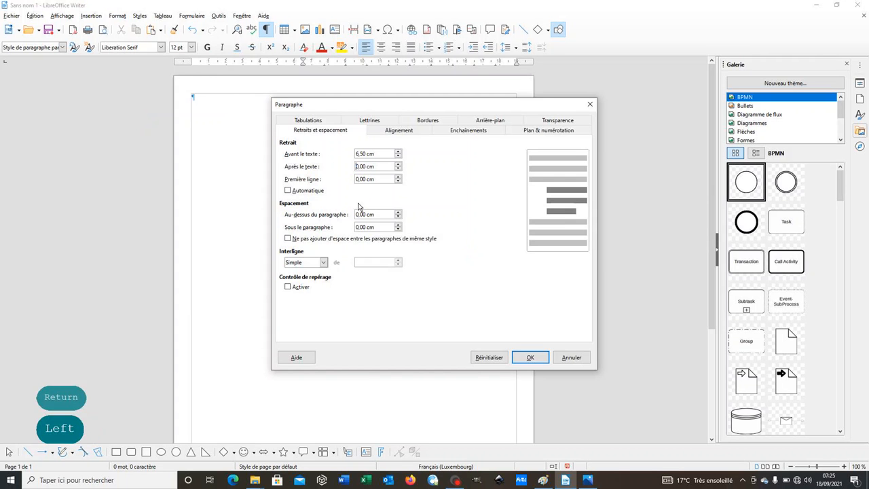
pyautogui.press('Delete')
pyautogui.write('3')
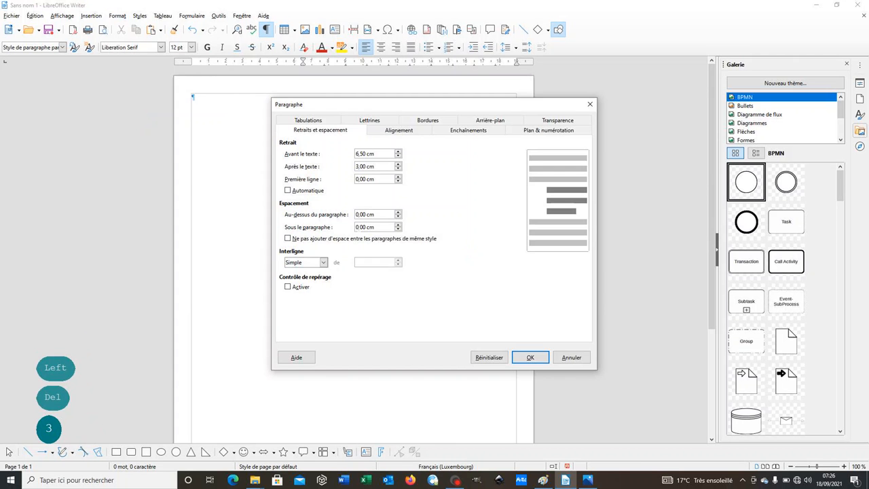
pyautogui.click(358, 227)
pyautogui.press('BackSpace')
pyautogui.write('6')
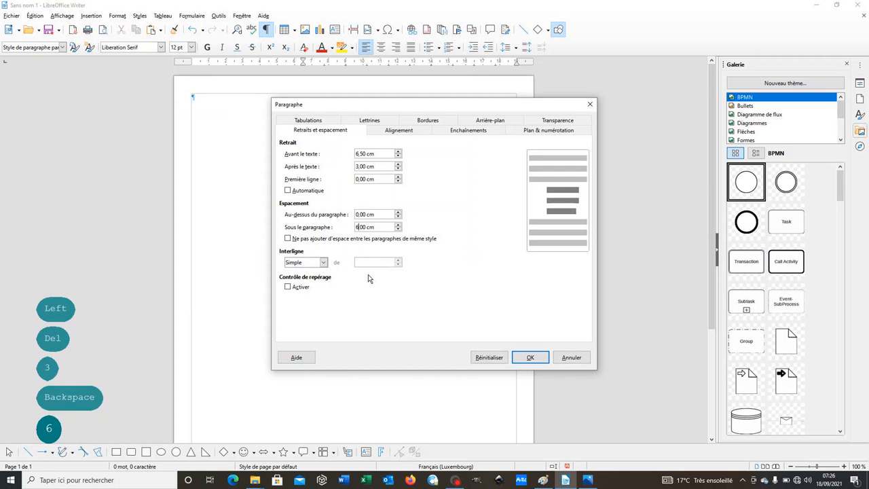
pyautogui.press('BackSpace')
pyautogui.write('3')
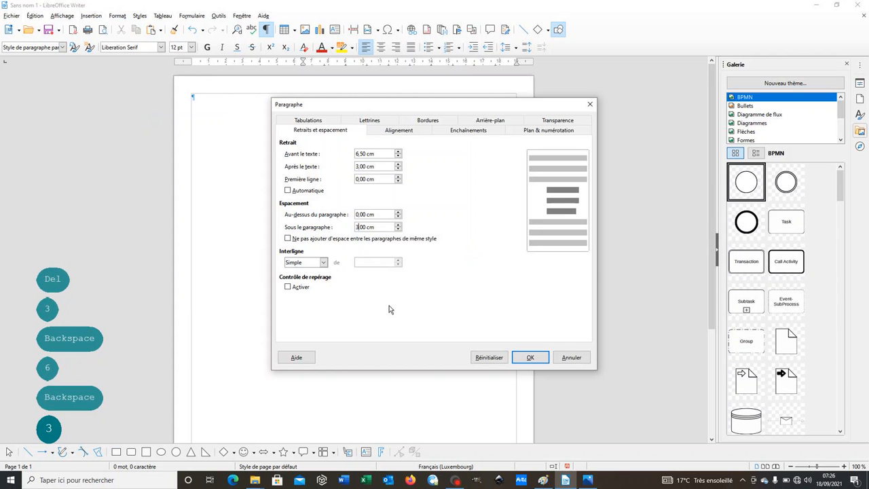
# Check the required alignment in consignes.png and set the new paragraph's alignment to Centrer
pyautogui.click(587, 480)
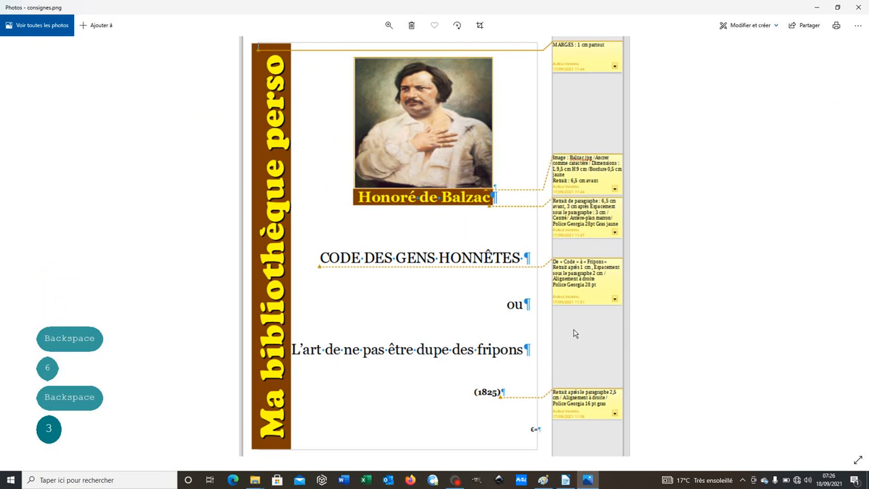
pyautogui.moveTo(564, 479)
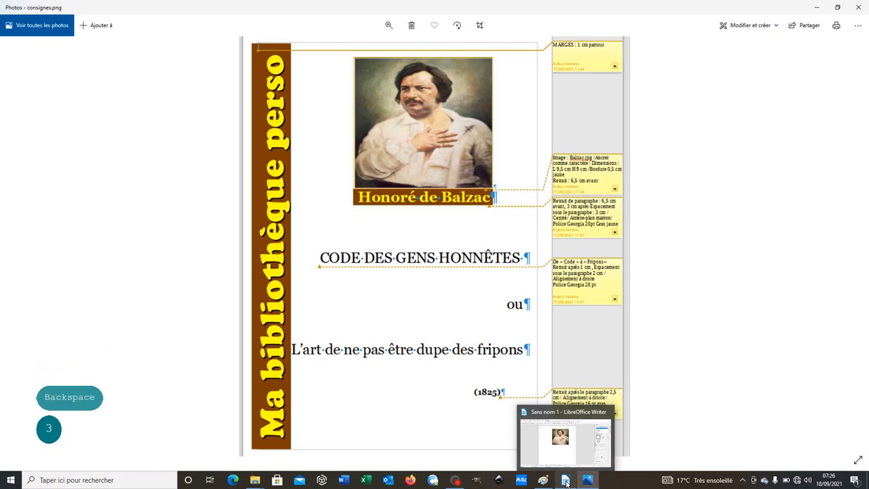
pyautogui.click(565, 480)
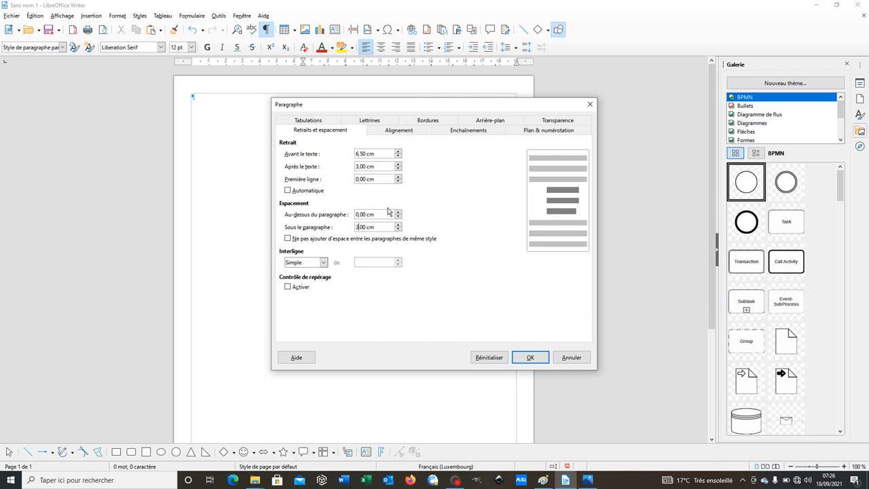
pyautogui.click(389, 131)
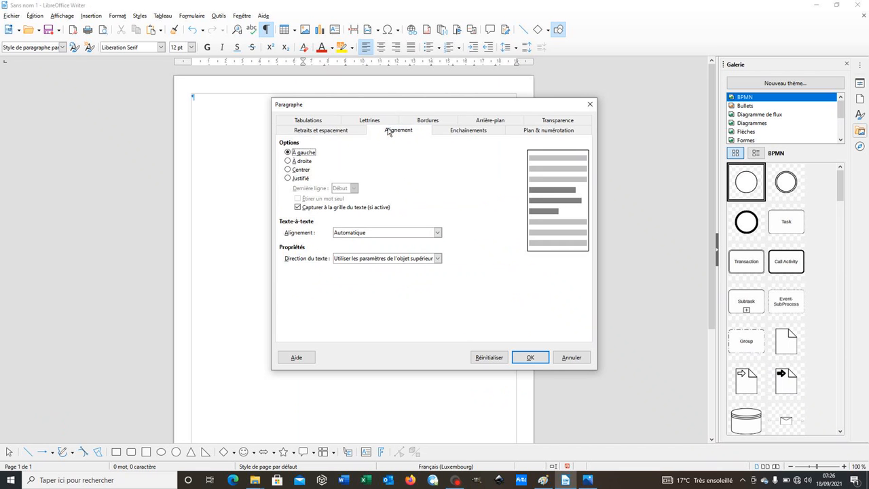
pyautogui.click(296, 171)
# Give the paragraph below the Balzac image a solid background colour of Or foncé 3 and apply the paragraph settings
pyautogui.click(486, 120)
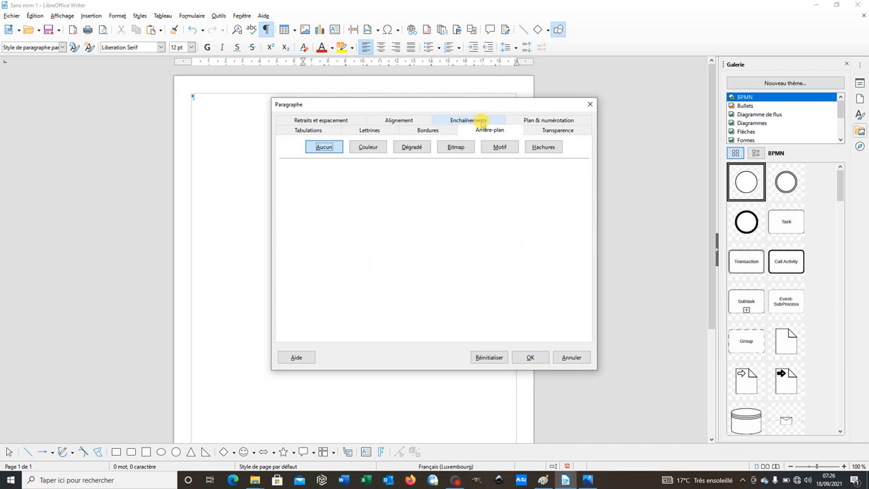
pyautogui.click(370, 147)
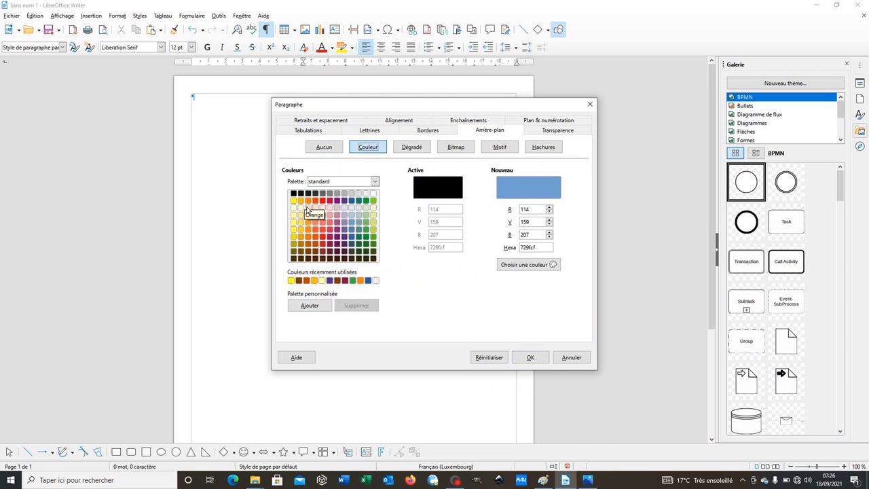
pyautogui.click(300, 251)
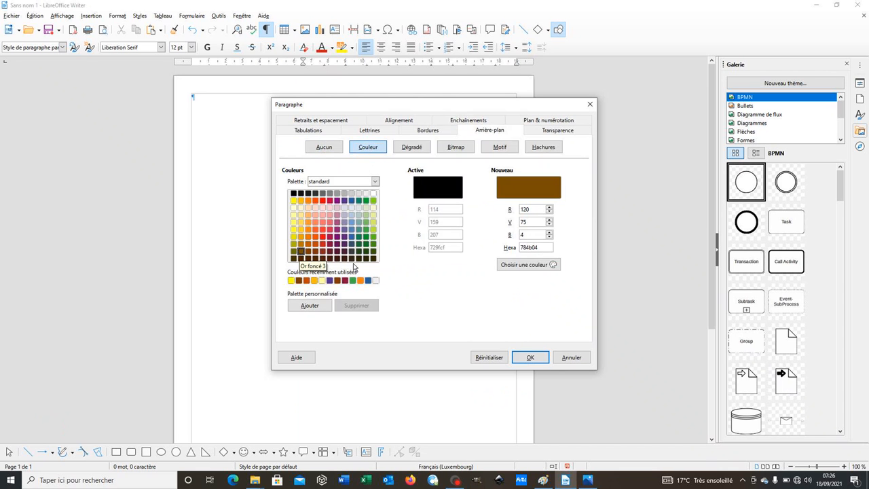
pyautogui.click(529, 357)
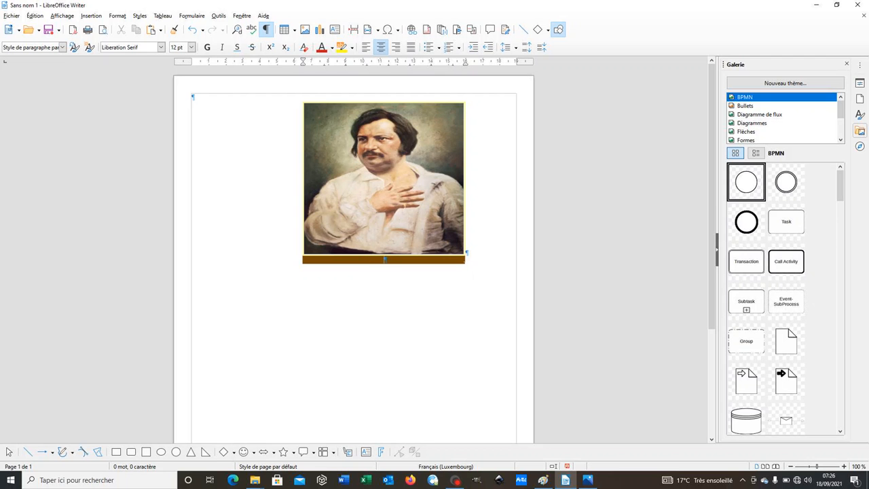
# Check the author line's font in consignes.png and set the brown paragraph's font to Georgia
pyautogui.moveTo(565, 480)
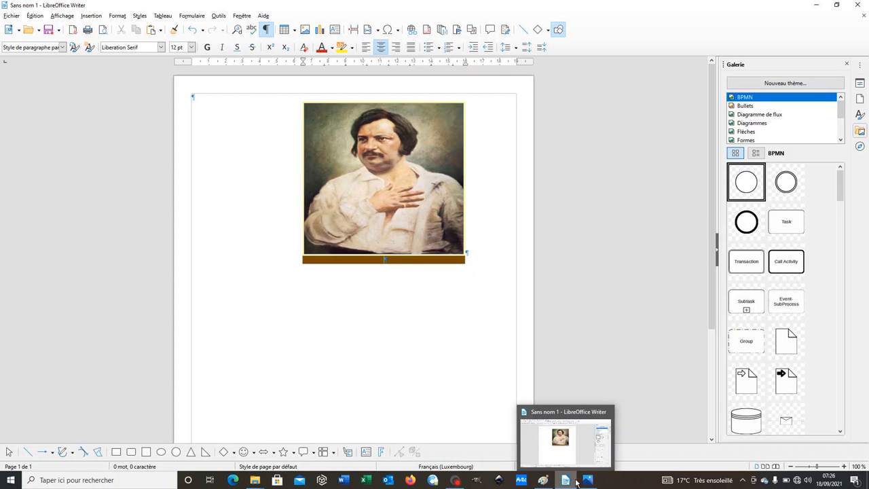
pyautogui.click(587, 480)
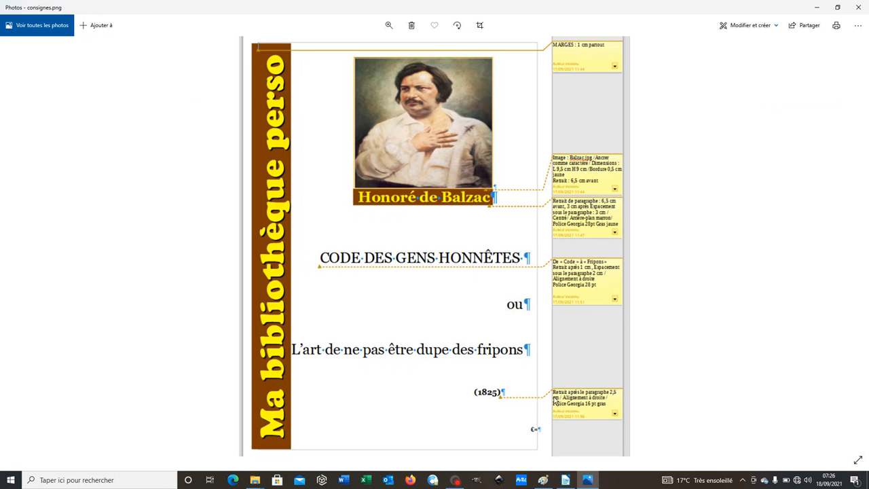
pyautogui.click(565, 479)
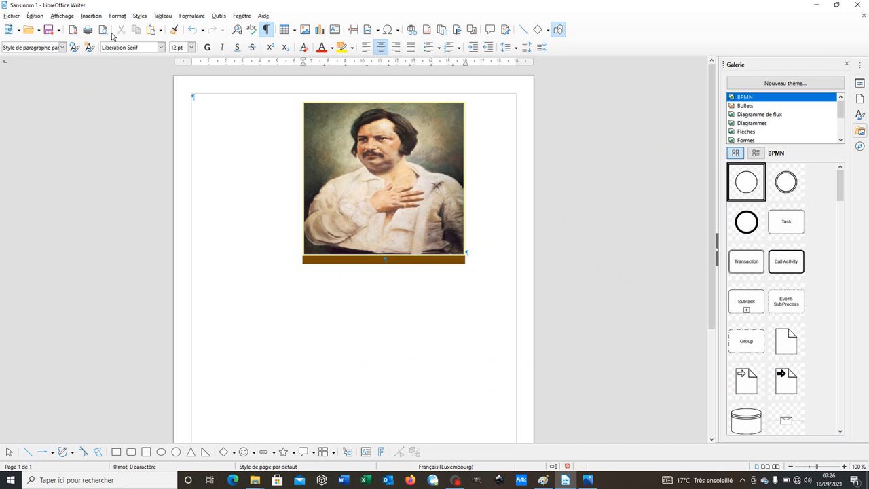
pyautogui.click(161, 47)
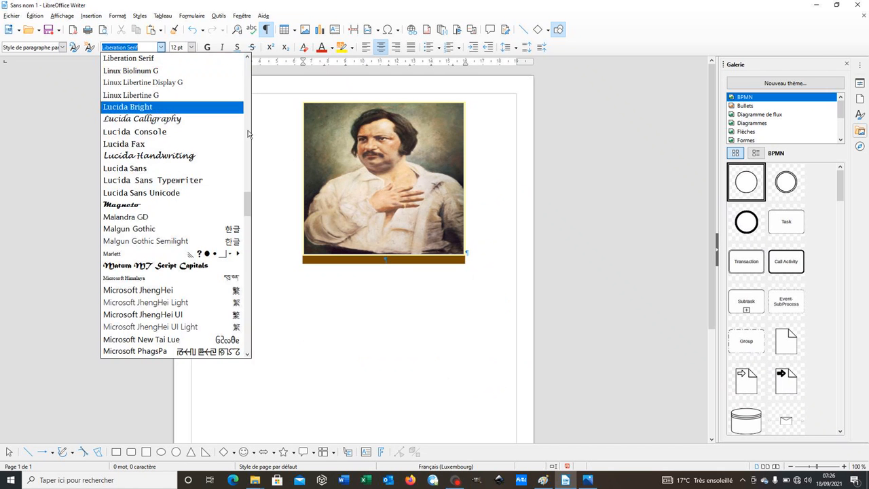
pyautogui.click(379, 265)
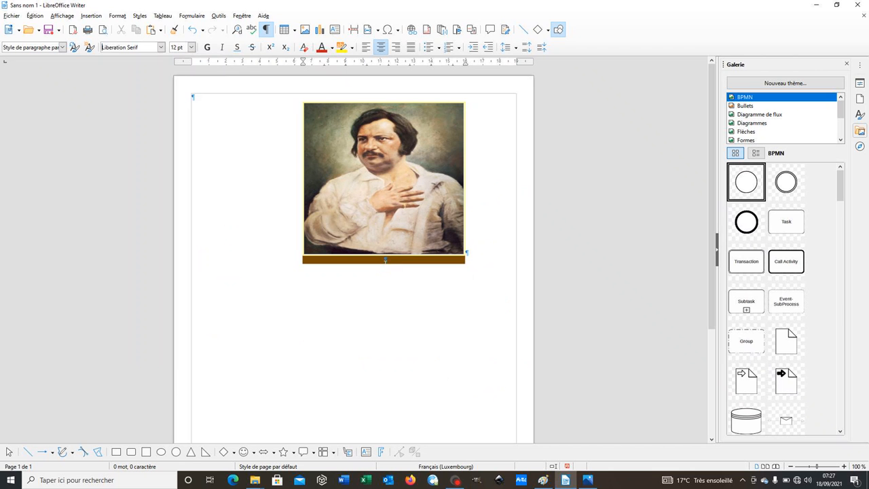
pyautogui.click(380, 264)
pyautogui.click(160, 47)
pyautogui.write('geo')
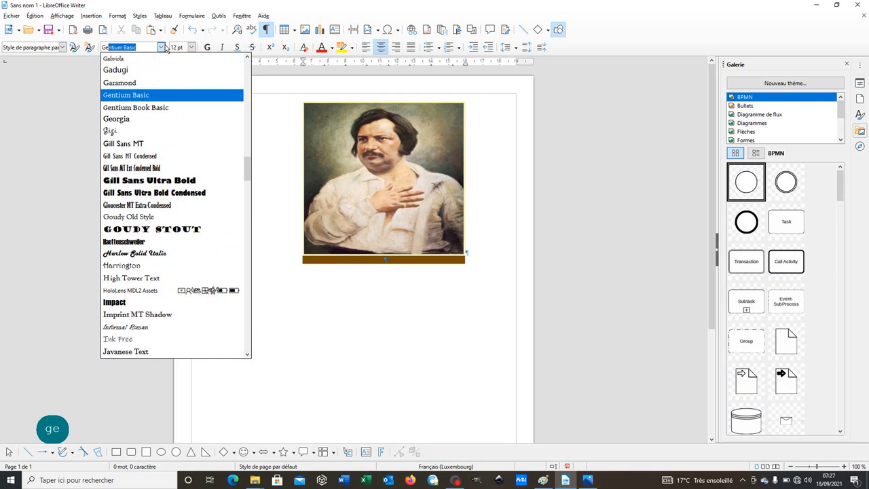
pyautogui.press('Down')
pyautogui.press('Down')
pyautogui.press('Up')
pyautogui.press('Up')
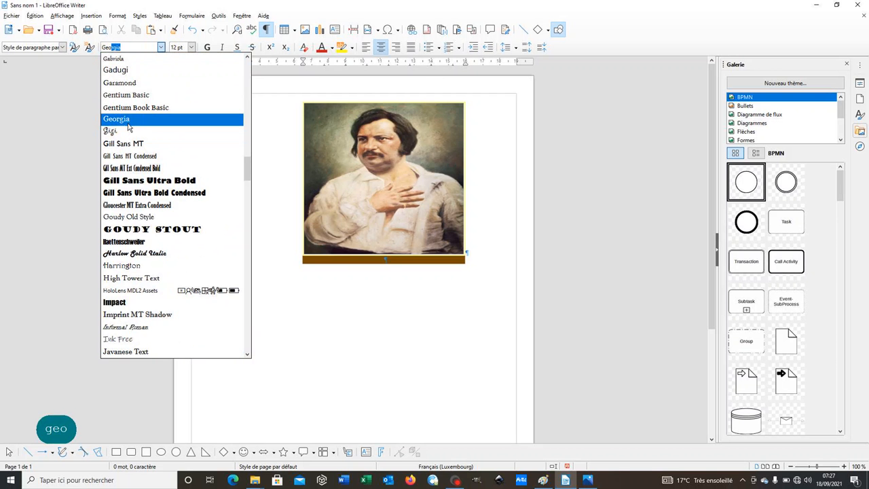
pyautogui.press('Return')
# Set the brown paragraph's text to 28 pt, bold, with a yellow font colour
pyautogui.click(191, 47)
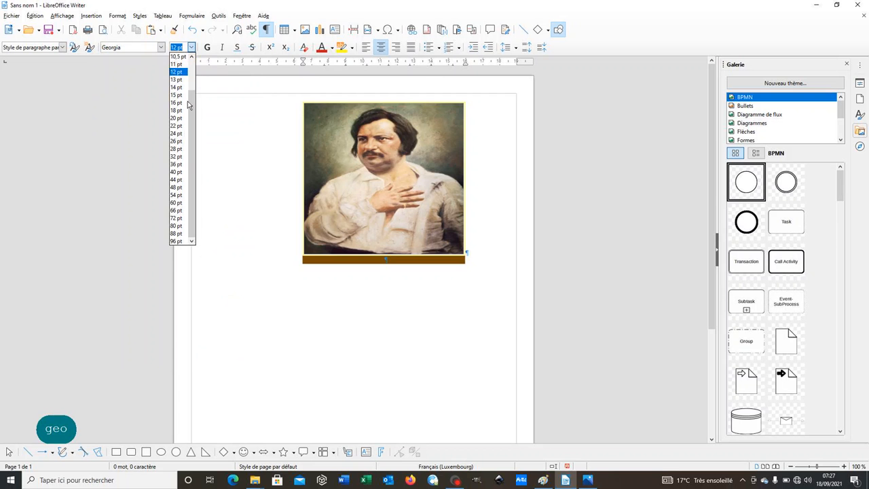
pyautogui.click(178, 148)
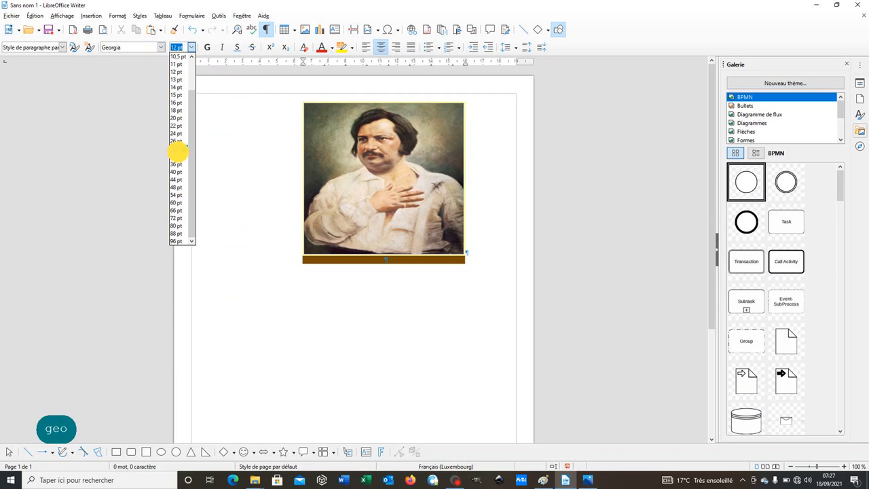
pyautogui.click(207, 47)
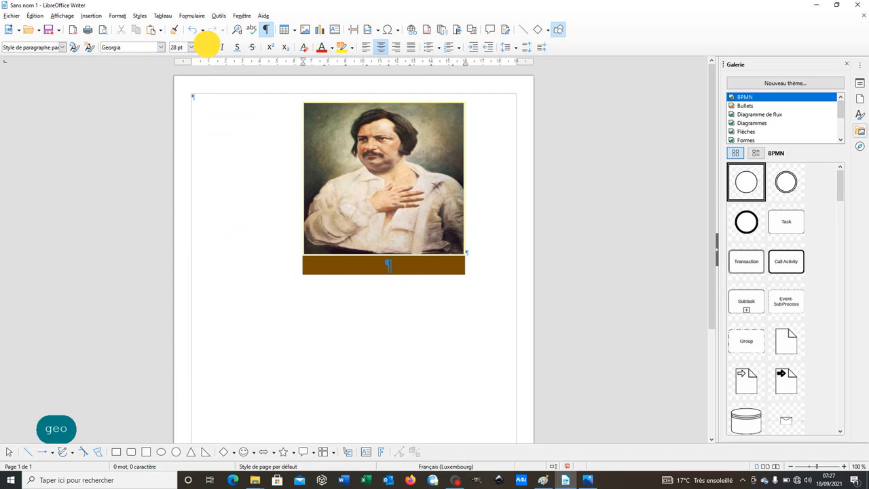
pyautogui.click(332, 47)
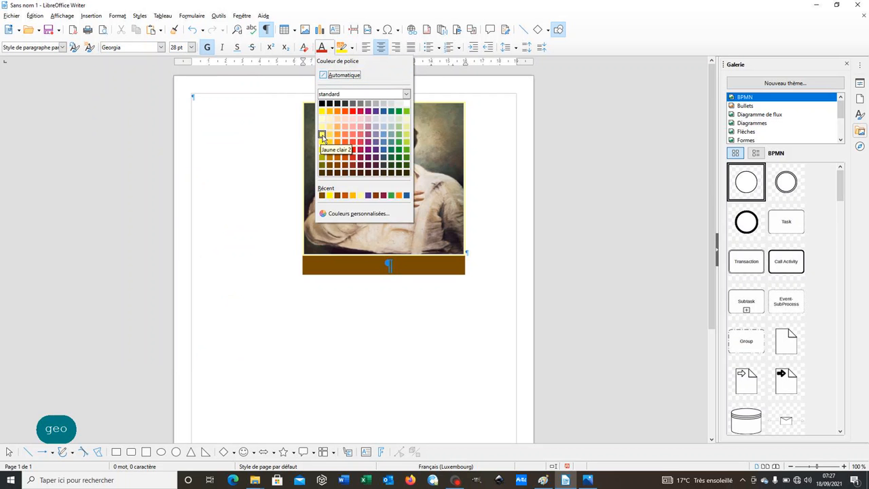
pyautogui.click(322, 112)
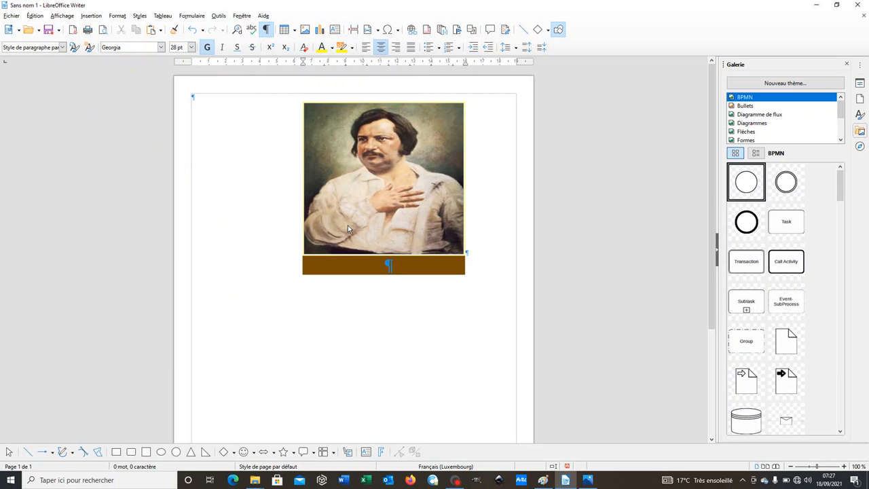
# Enter the author line "Honoré de Balzac" in the brown paragraph
pyautogui.write('Hono')
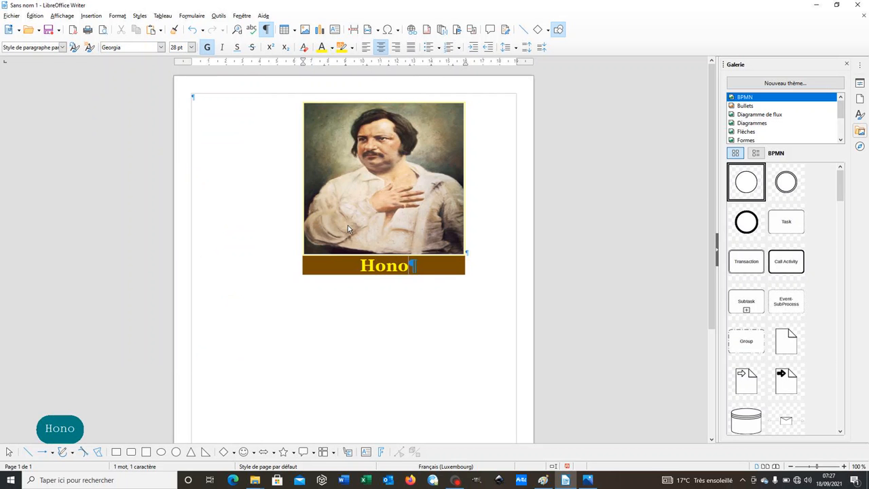
pyautogui.write('ré de ')
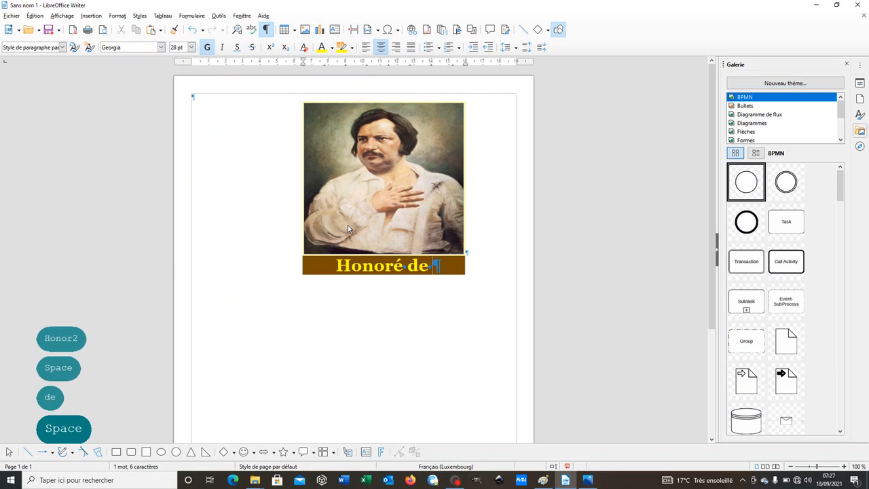
pyautogui.write('Balzac')
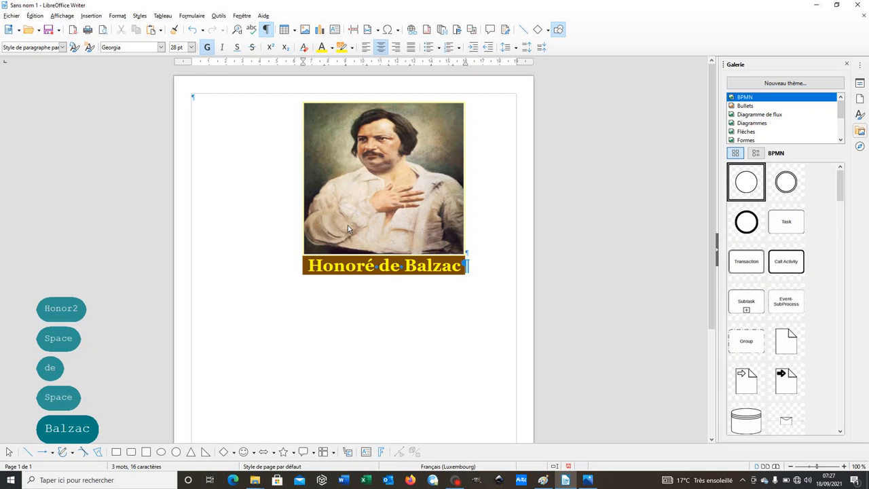
# Consult consignes.png for the formatting of the title lines below the author, and return to the Writer document
pyautogui.click(587, 480)
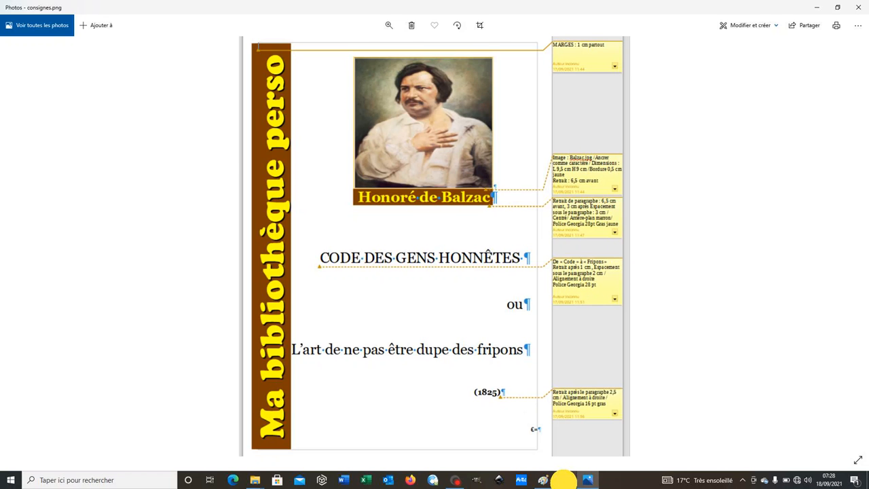
pyautogui.click(565, 480)
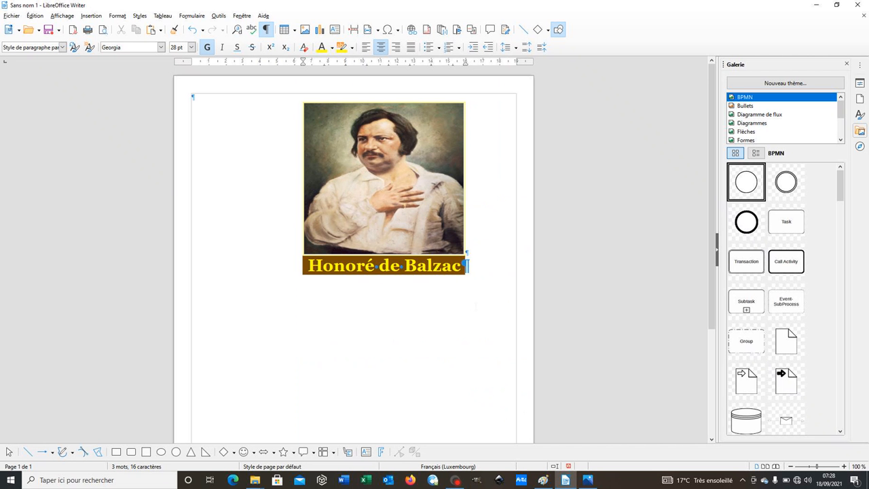
pyautogui.press('Return')
pyautogui.press('BackSpace')
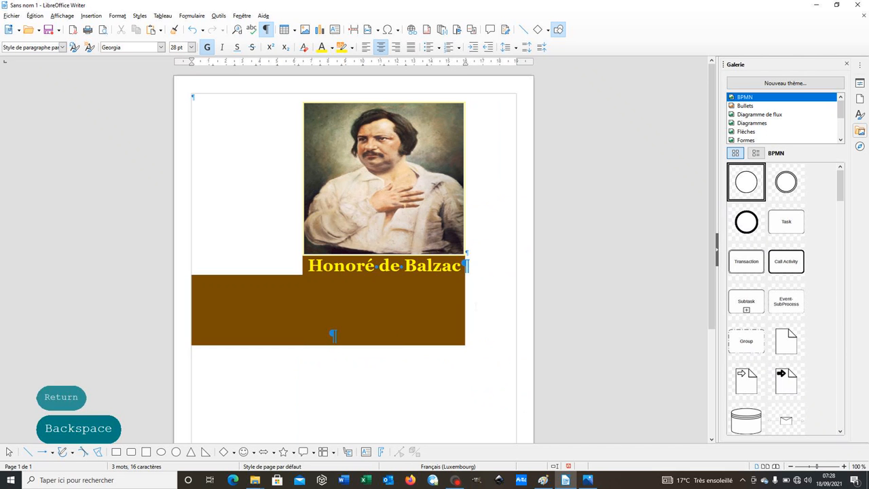
pyautogui.hotkey('ctrl', 'z')
pyautogui.hotkey('ctrl', 'z')
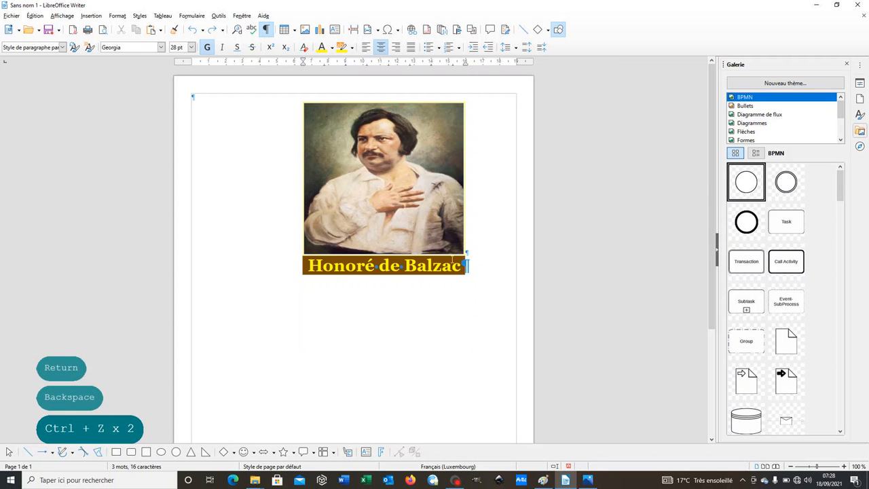
# Add a new paragraph below "Honoré de Balzac" and set its background to Aucun
pyautogui.press('Return')
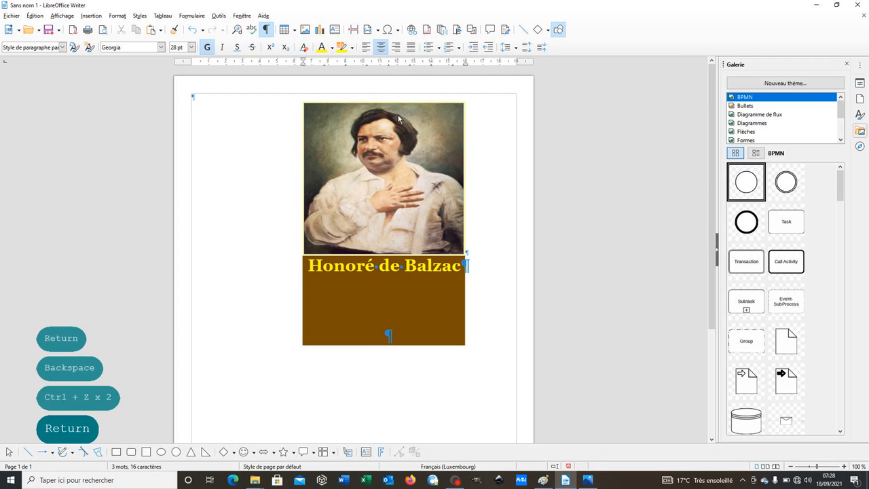
pyautogui.click(122, 16)
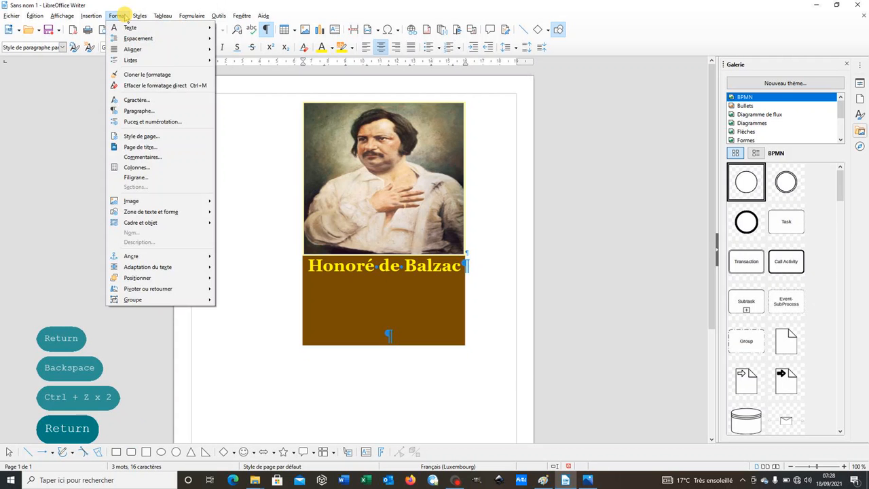
pyautogui.click(153, 110)
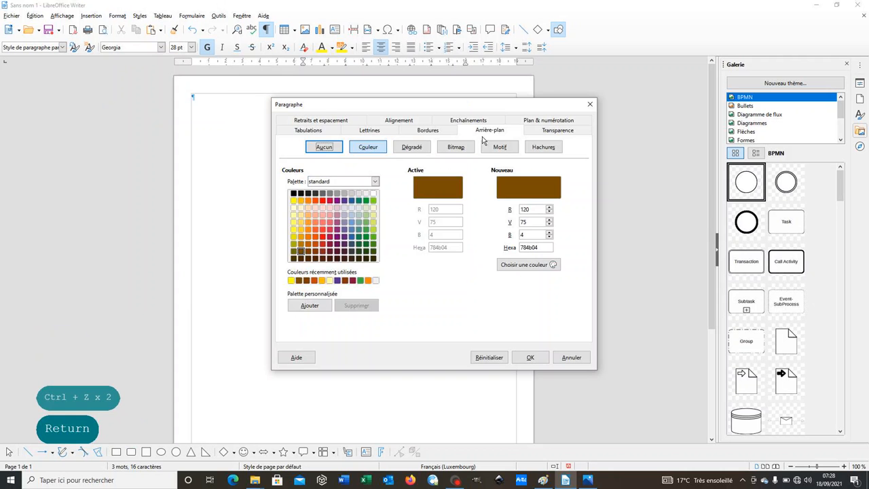
pyautogui.click(325, 147)
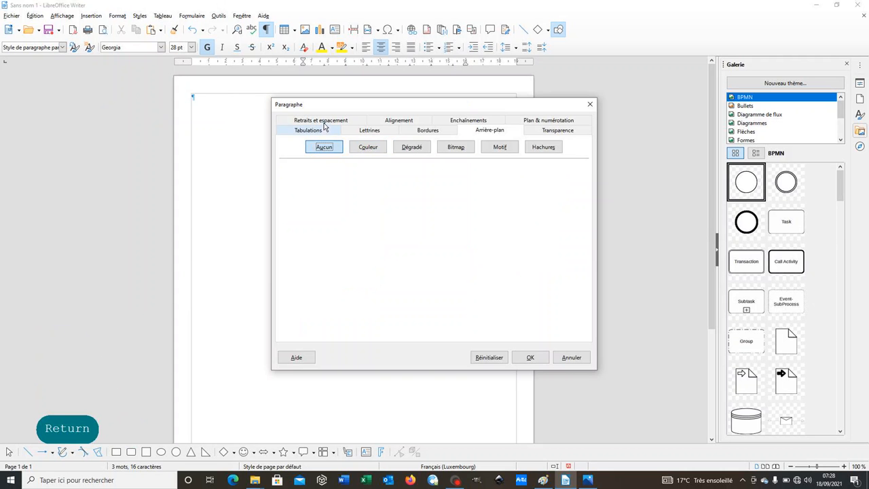
# Set the new paragraph's indent after the text (Après le texte) to 1 cm and its alignment to À droite
pyautogui.click(323, 122)
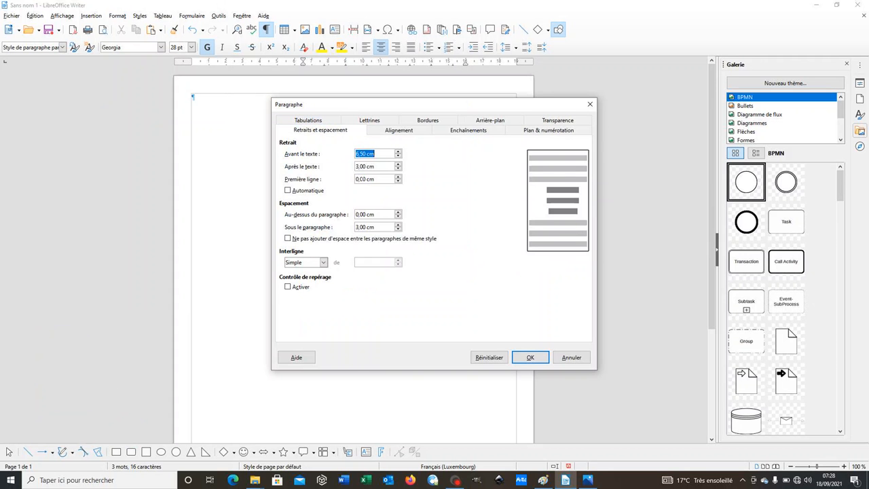
pyautogui.click(359, 155)
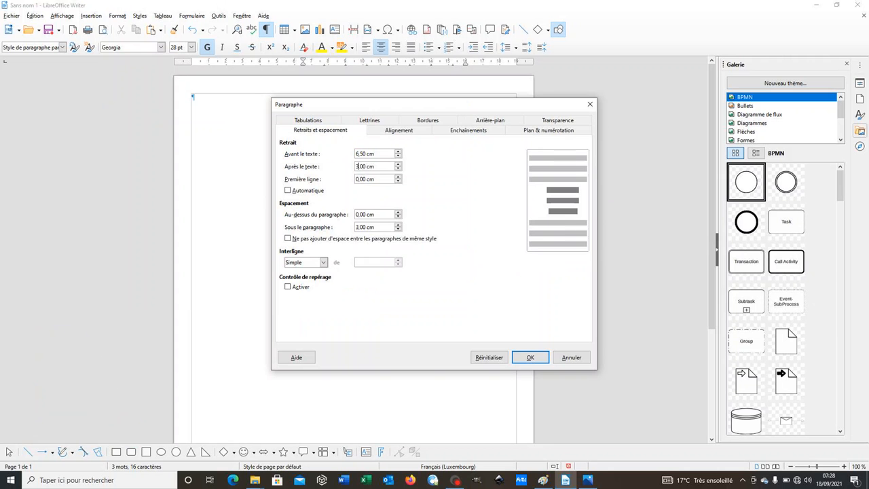
pyautogui.press('BackSpace')
pyautogui.write('1')
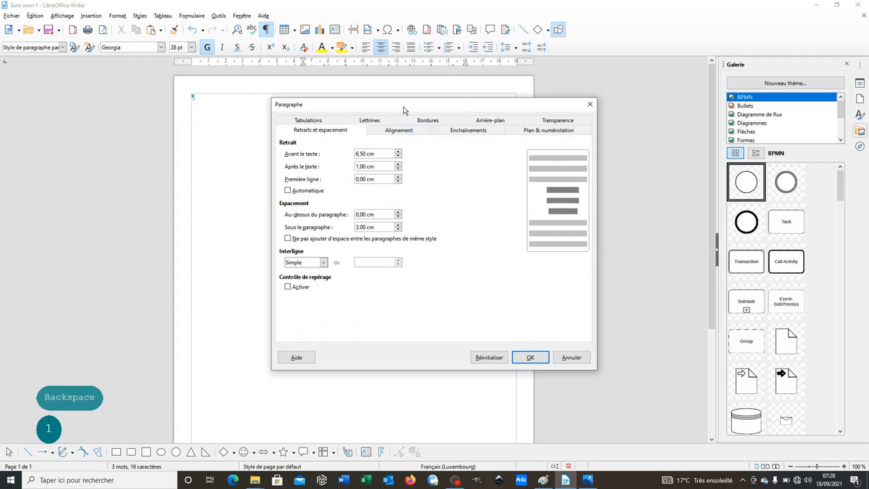
pyautogui.click(410, 131)
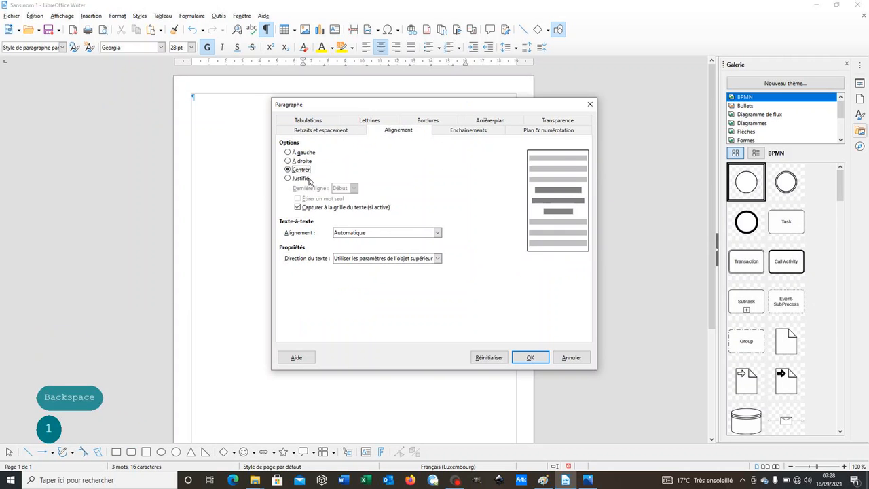
pyautogui.click(288, 161)
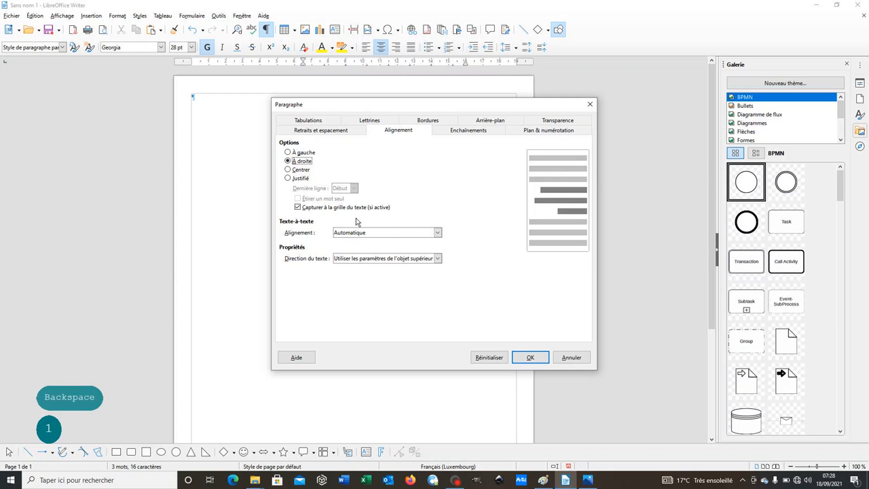
pyautogui.click(531, 359)
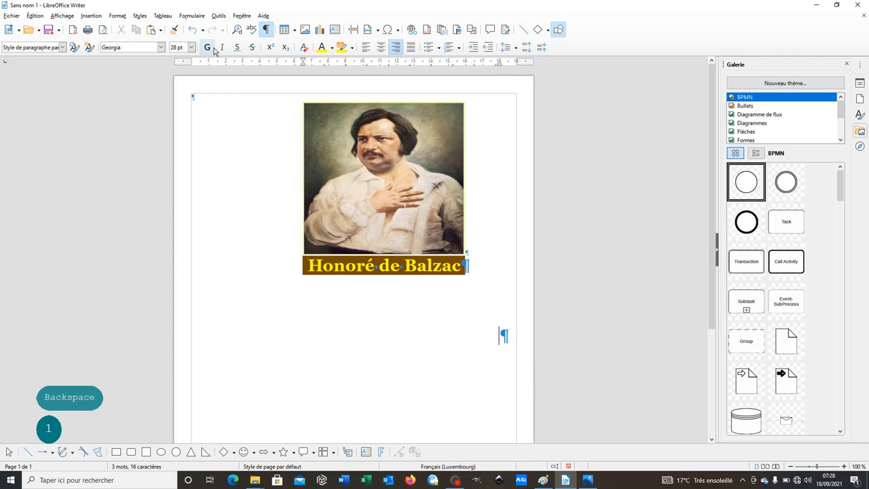
# Turn off bold for the new paragraph and set its font colour to Automatique
pyautogui.click(331, 48)
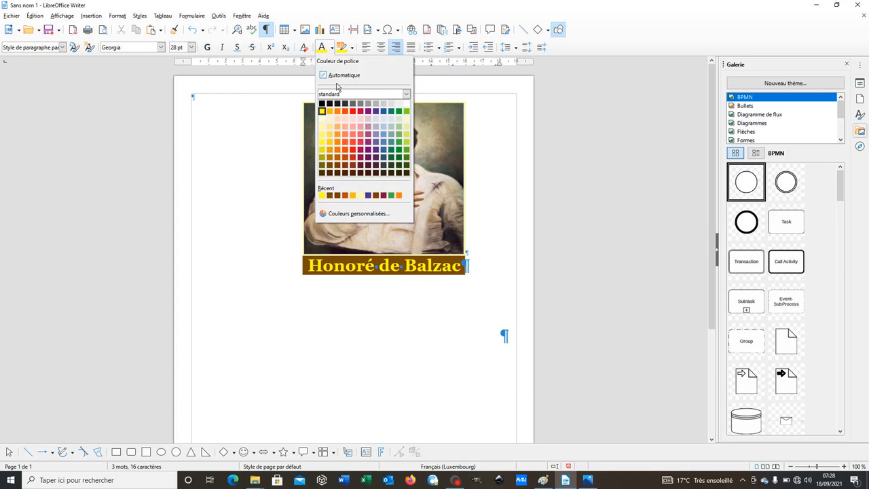
pyautogui.click(338, 76)
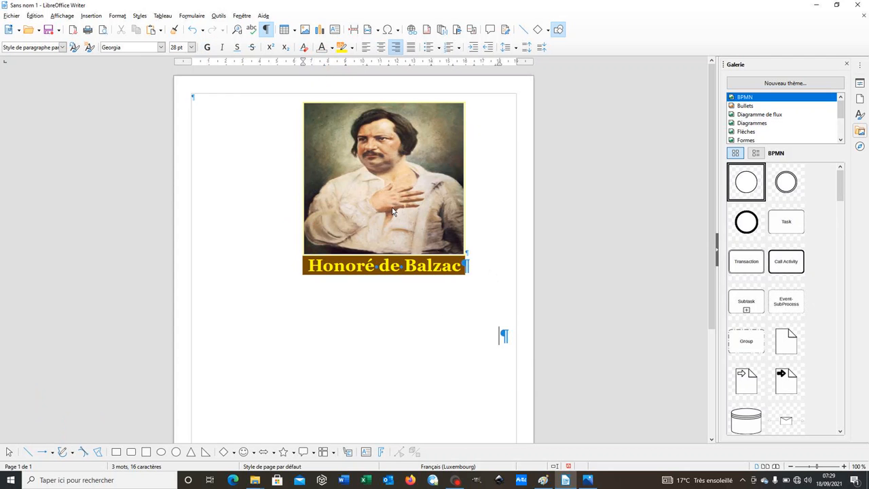
# Enter the title "CODE DES GENS HONNETES" in capitals in the right-aligned paragraph below the author line, following consignes.png
pyautogui.write('Code')
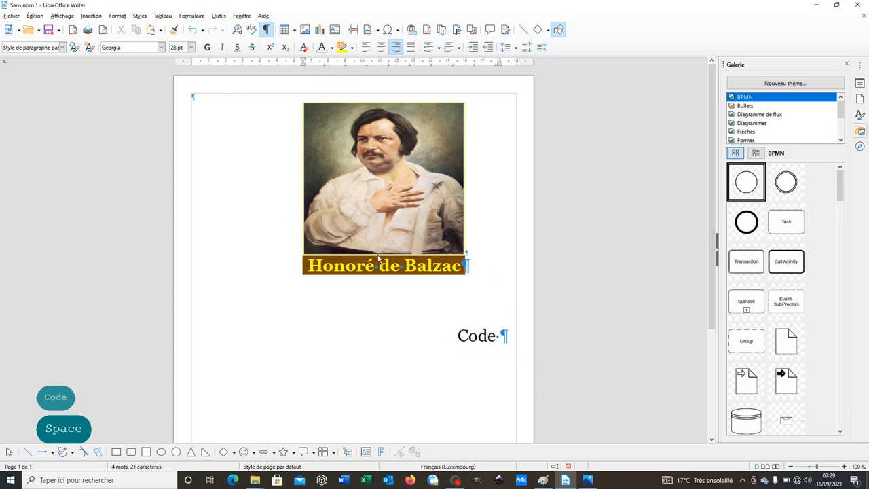
pyautogui.click(588, 483)
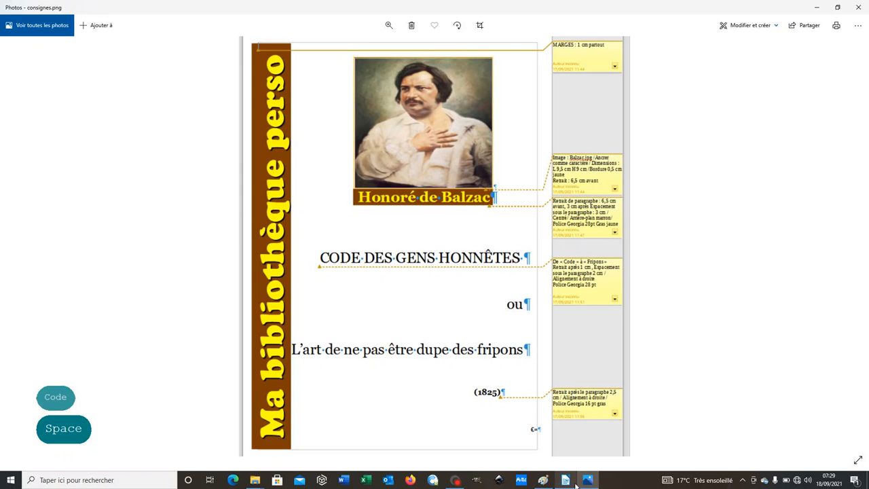
pyautogui.click(565, 480)
pyautogui.press('BackSpace')
pyautogui.press('BackSpace')
pyautogui.press('BackSpace')
pyautogui.press('BackSpace')
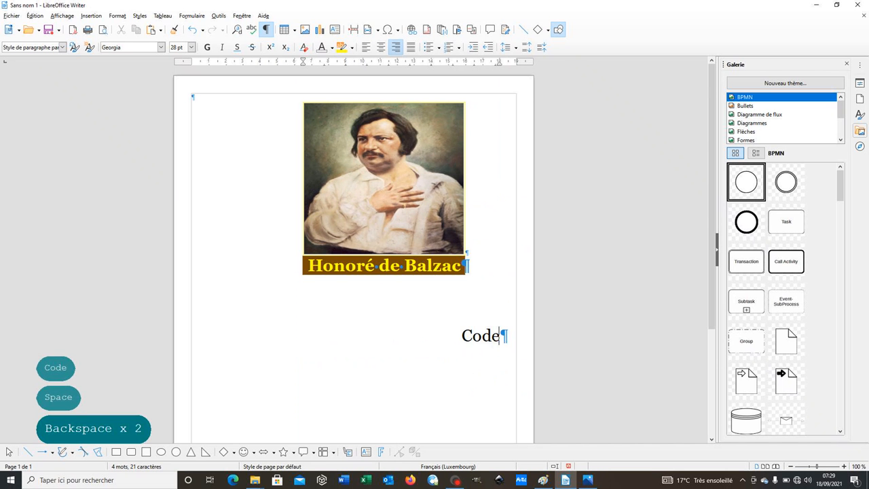
pyautogui.press('capslock')
pyautogui.write('ODE DE')
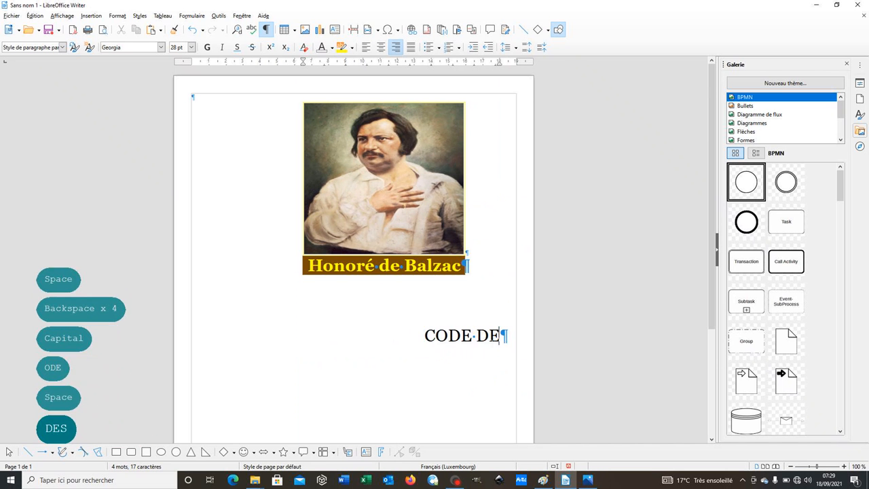
pyautogui.write('S GENS HO')
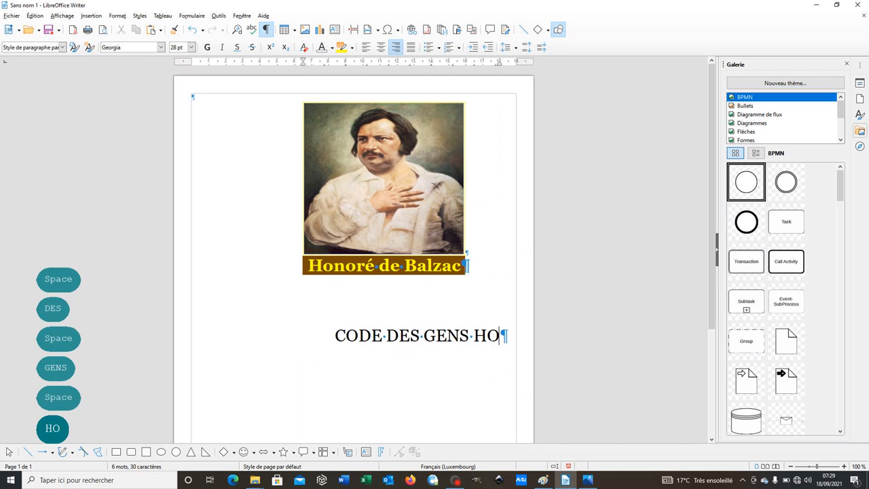
pyautogui.write('NNETES')
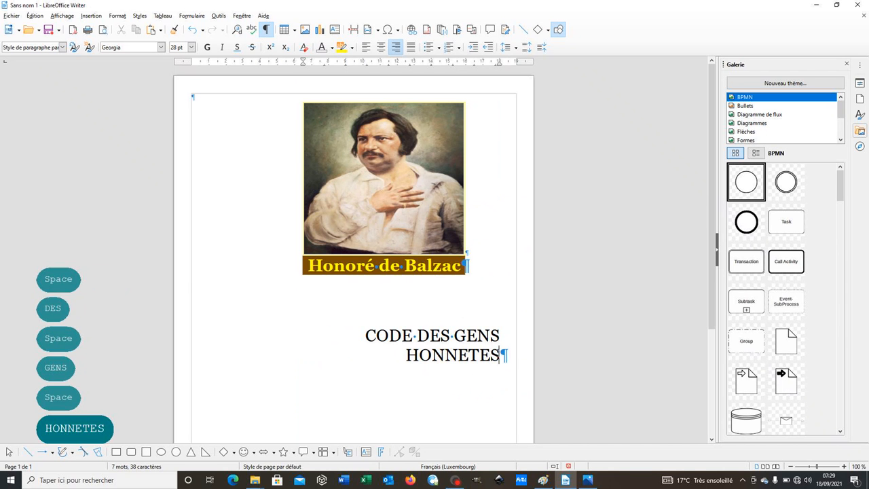
pyautogui.moveTo(502, 354); pyautogui.dragTo(405, 354)
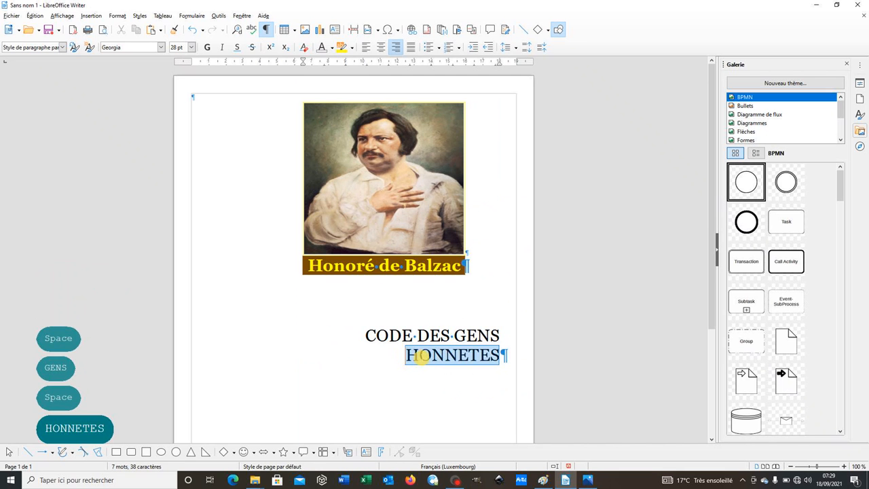
pyautogui.rightClick(458, 357)
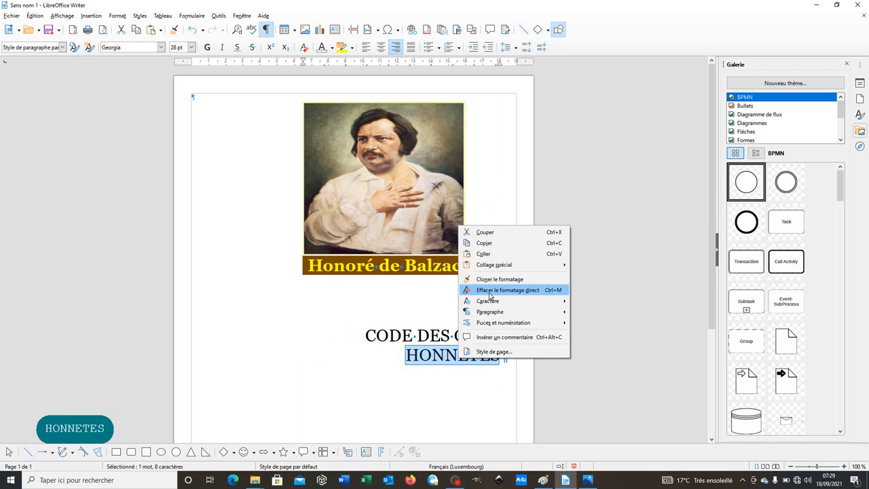
pyautogui.click(457, 348)
pyautogui.click(481, 354)
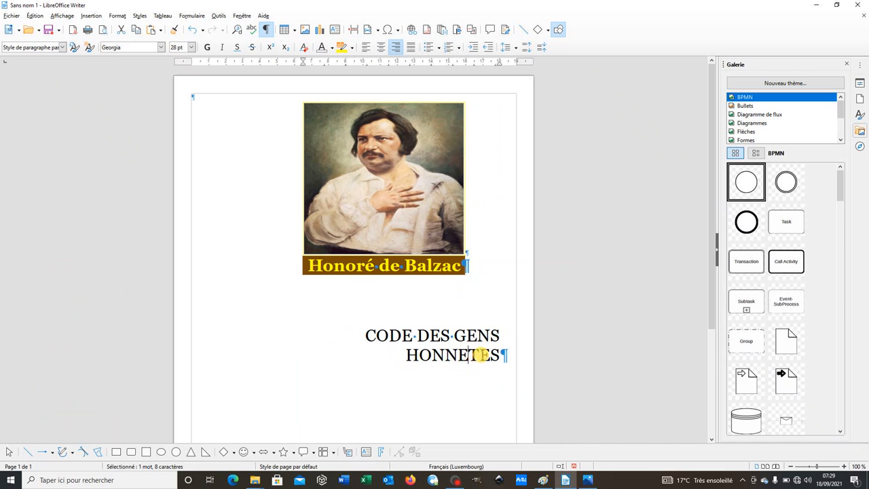
pyautogui.press('End')
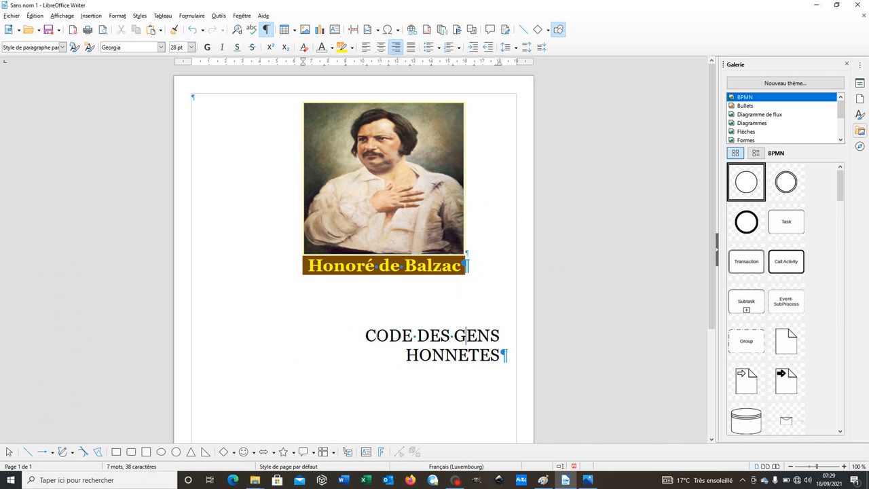
# Set the title paragraph's indent before the text (Avant le texte) to 0 cm, checking consignes.png for the required paragraph settings
pyautogui.click(363, 334)
pyautogui.click(370, 335)
pyautogui.rightClick(364, 334)
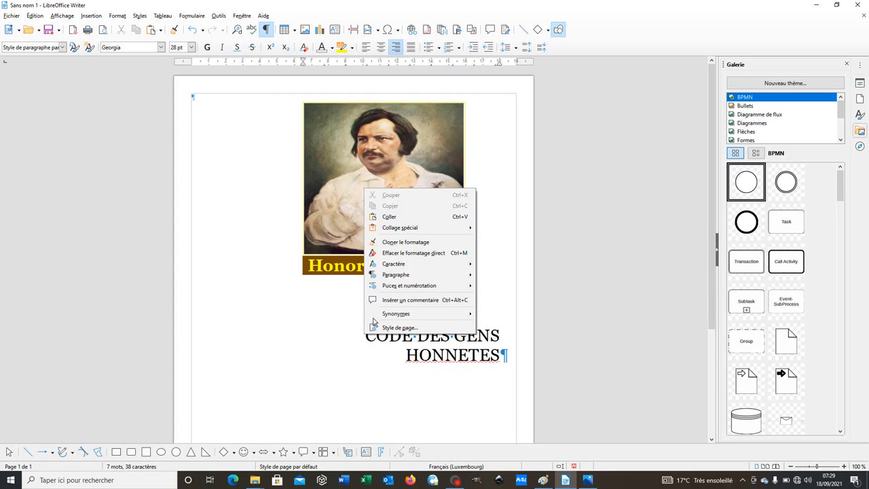
pyautogui.click(397, 274)
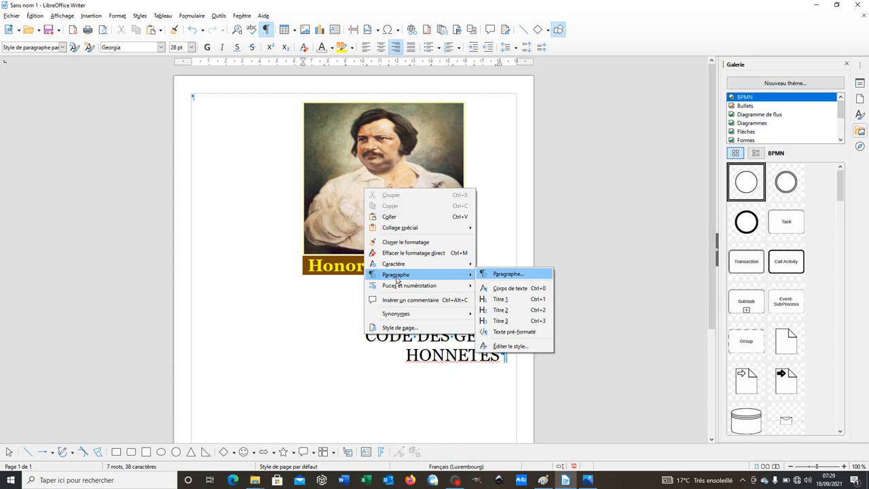
pyautogui.click(331, 335)
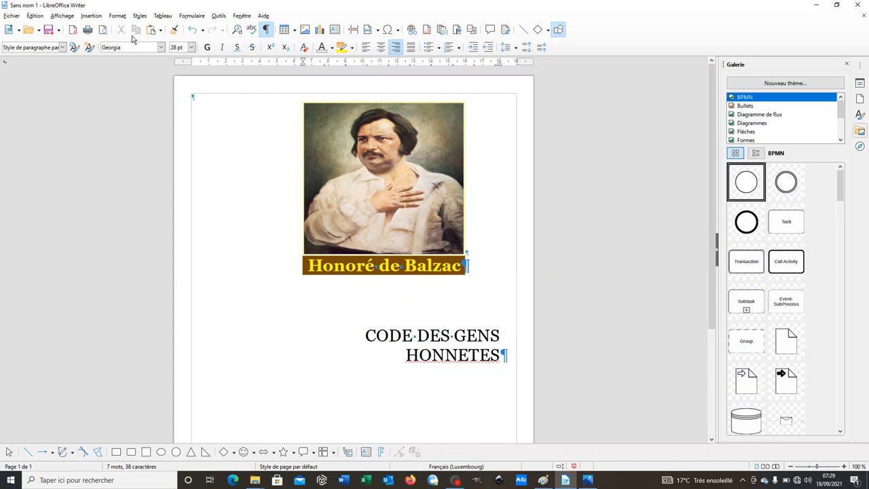
pyautogui.click(118, 14)
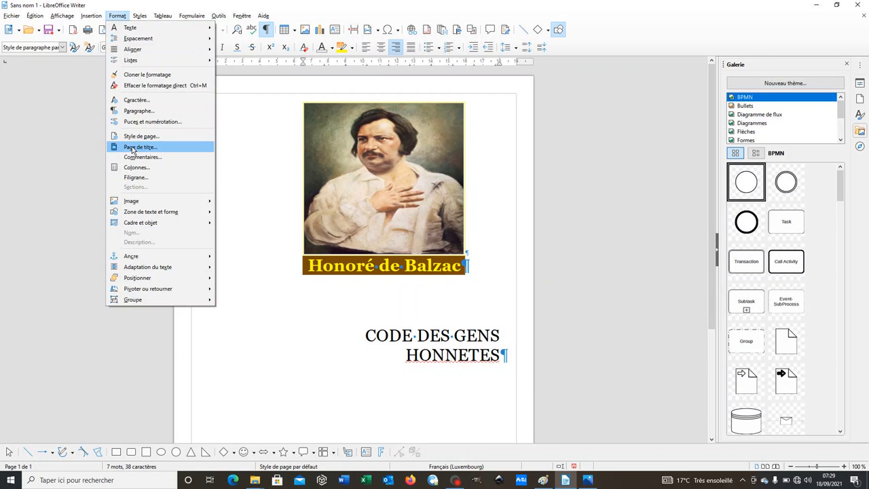
pyautogui.click(129, 111)
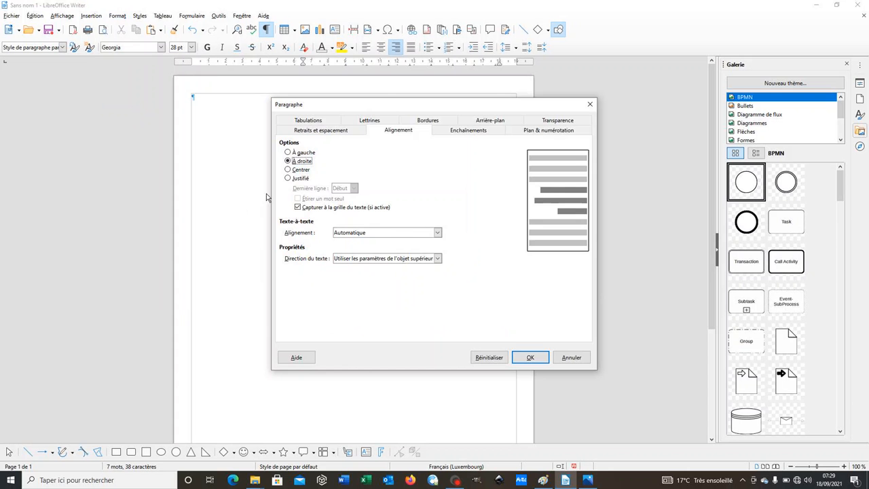
pyautogui.click(323, 132)
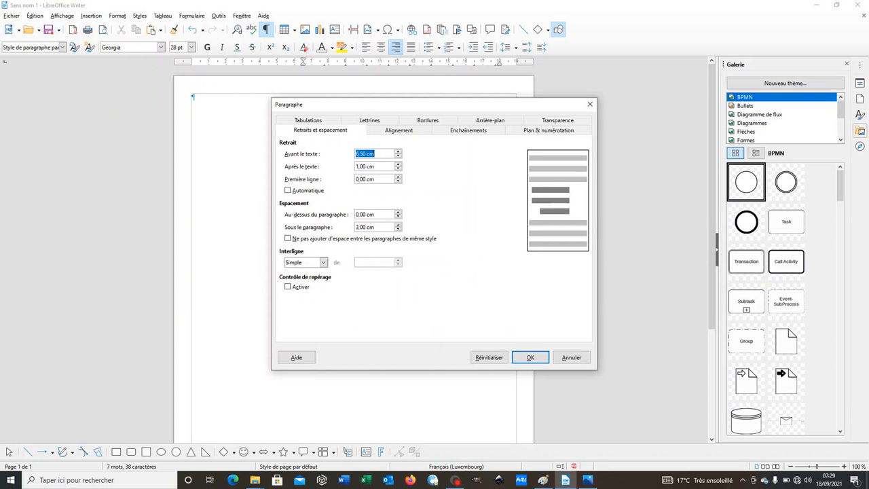
pyautogui.click(582, 484)
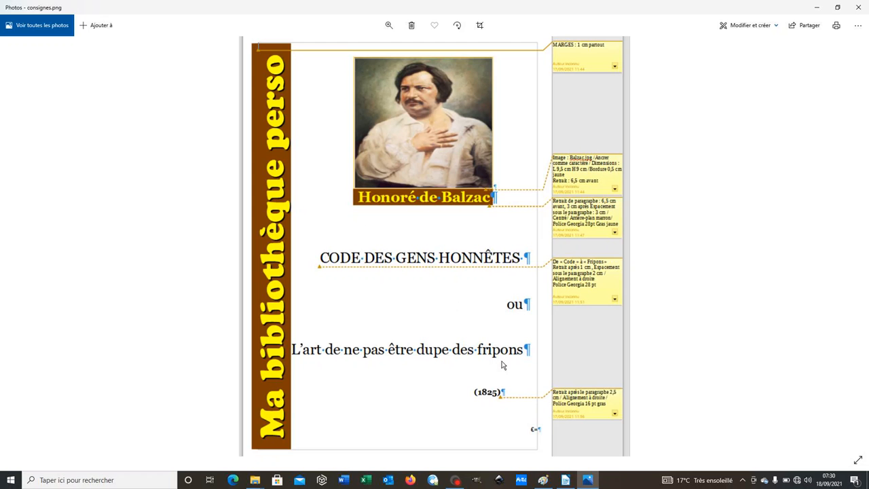
pyautogui.click(566, 481)
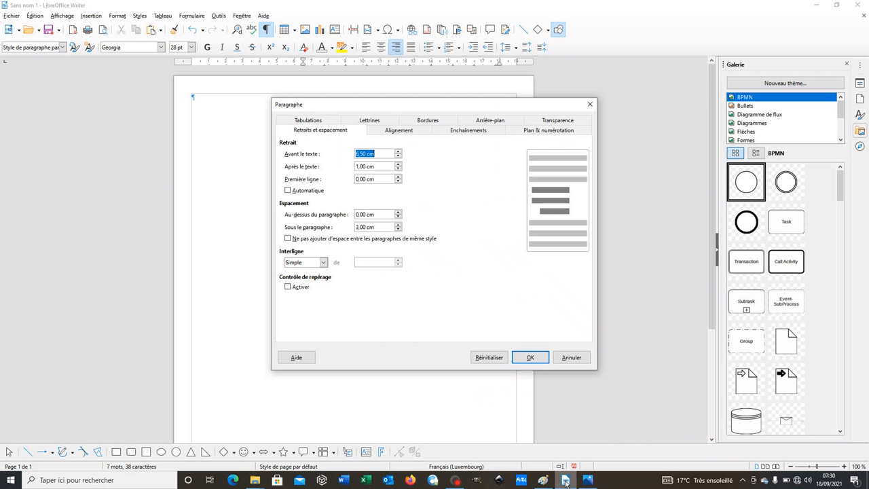
pyautogui.write('0')
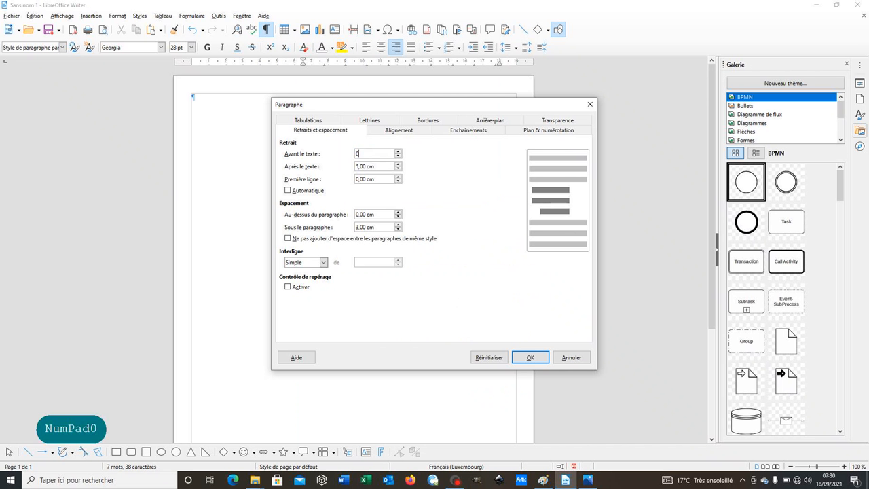
pyautogui.click(530, 357)
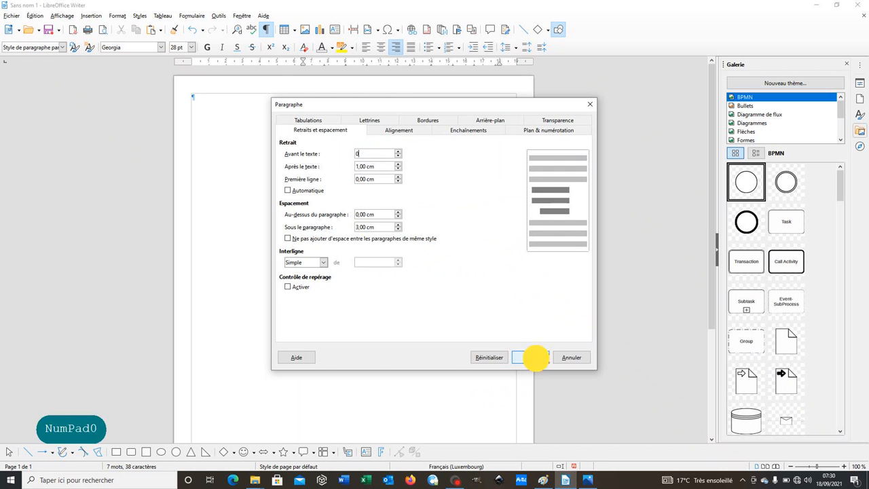
pyautogui.click(500, 336)
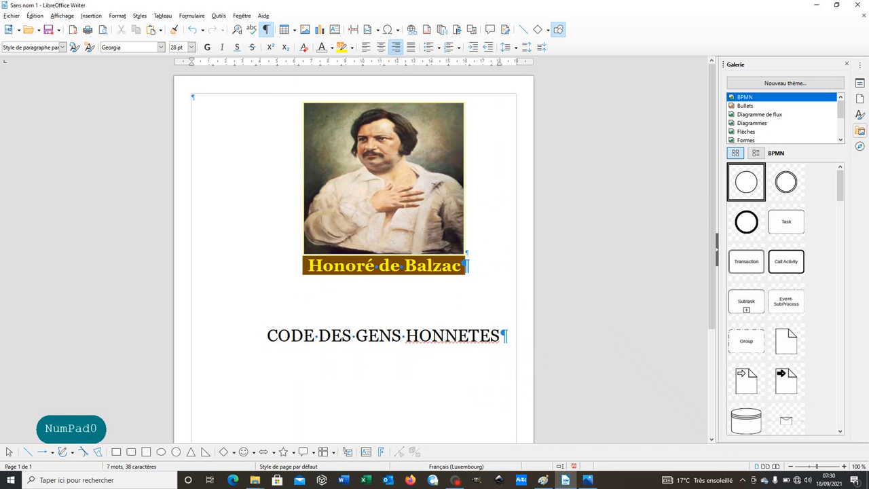
pyautogui.moveTo(500, 335); pyautogui.dragTo(405, 333)
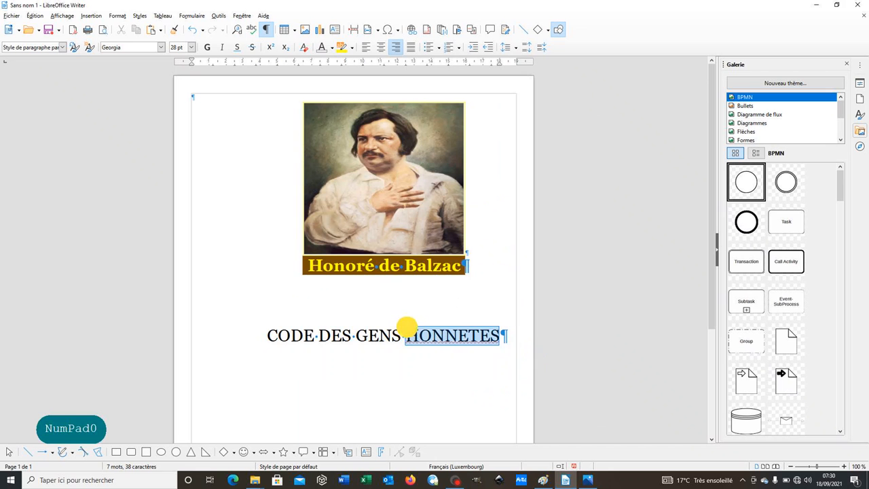
pyautogui.rightClick(434, 337)
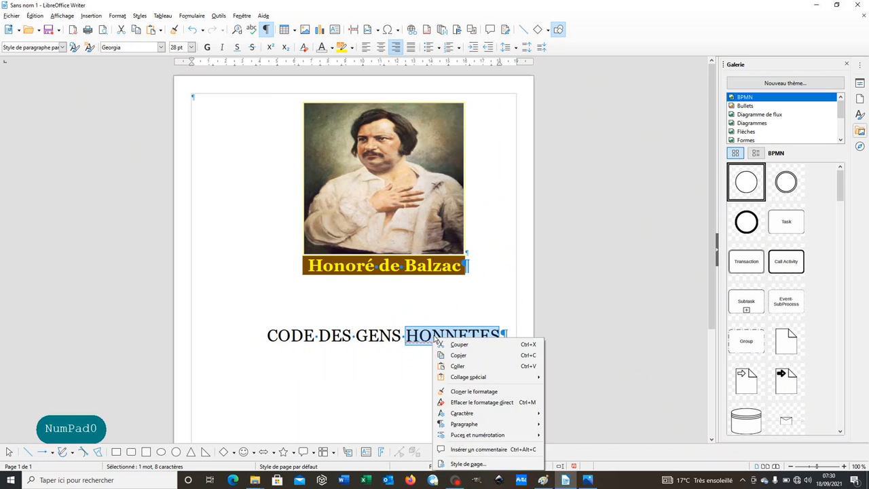
pyautogui.click(473, 334)
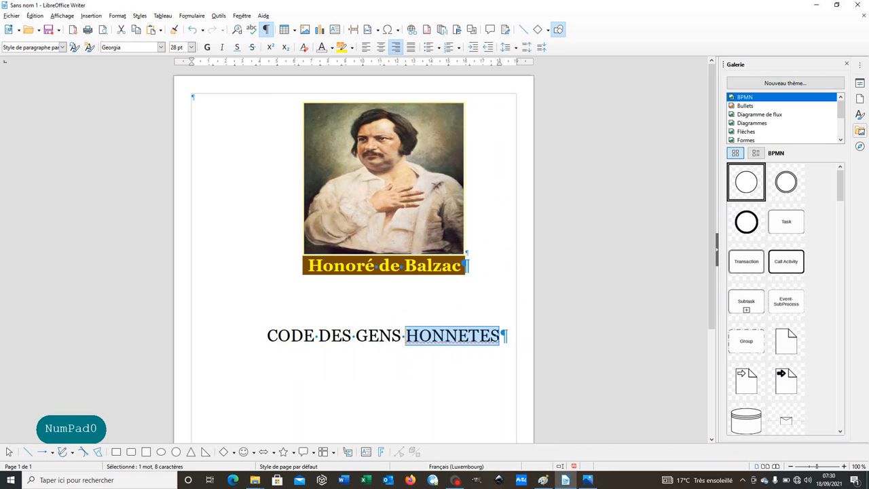
pyautogui.rightClick(500, 335)
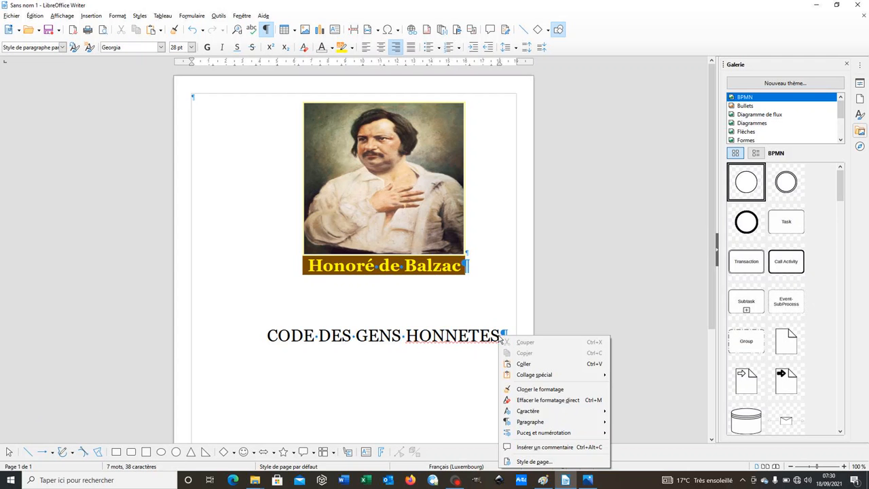
pyautogui.click(499, 335)
pyautogui.rightClick(498, 336)
pyautogui.click(474, 391)
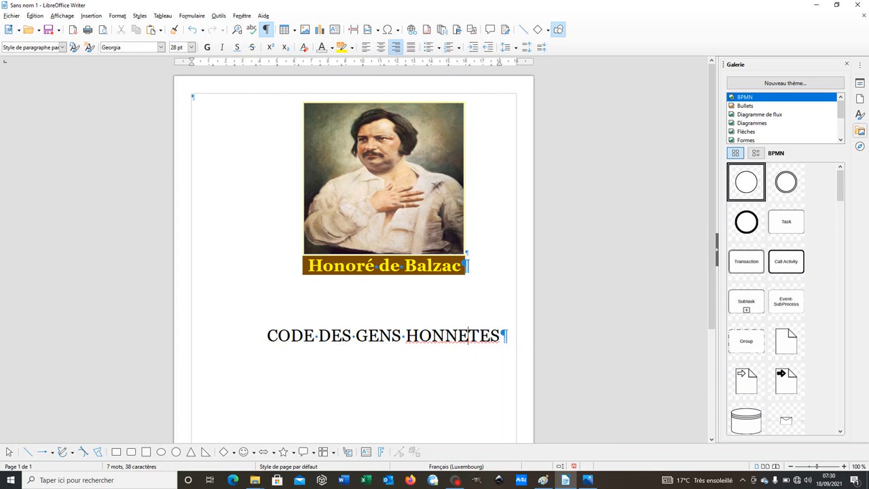
# Add a paragraph containing "ou" in lowercase below the title, followed by another new paragraph
pyautogui.click(501, 335)
pyautogui.press('Return')
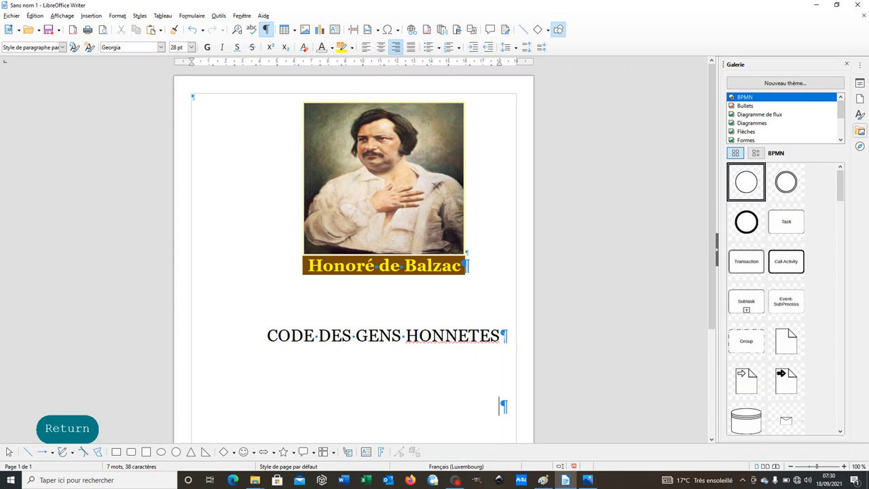
pyautogui.write('OU')
pyautogui.press('BackSpace')
pyautogui.press('BackSpace')
pyautogui.press('capslock')
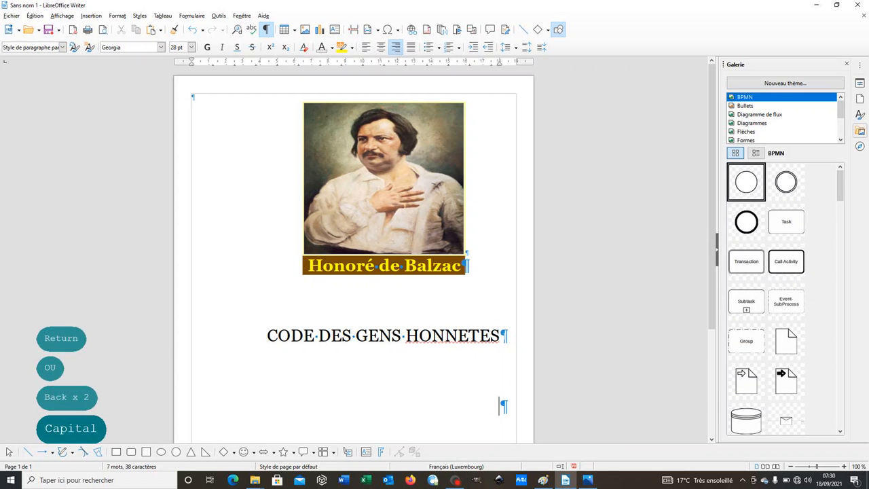
pyautogui.write('ou')
pyautogui.press('Return')
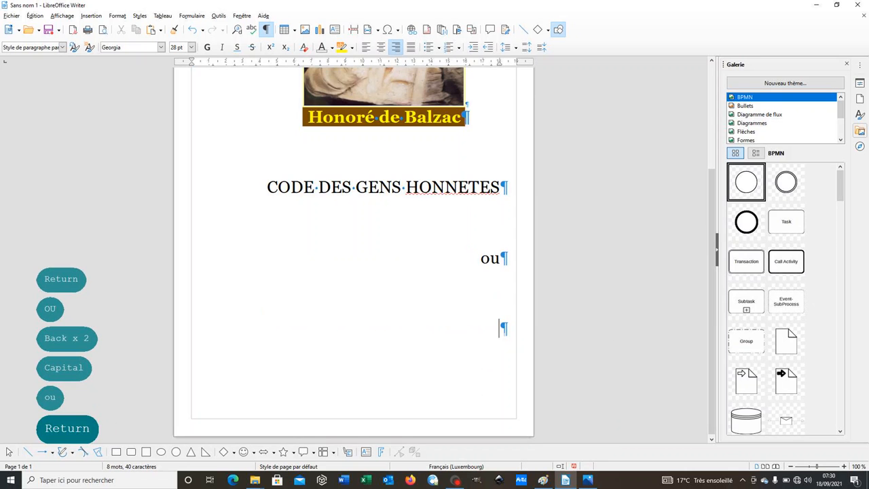
# Enter the subtitle "L'art de ne pas être dupe des fripons" in the paragraph below "ou", checking the wording in consignes.png
pyautogui.click(565, 480)
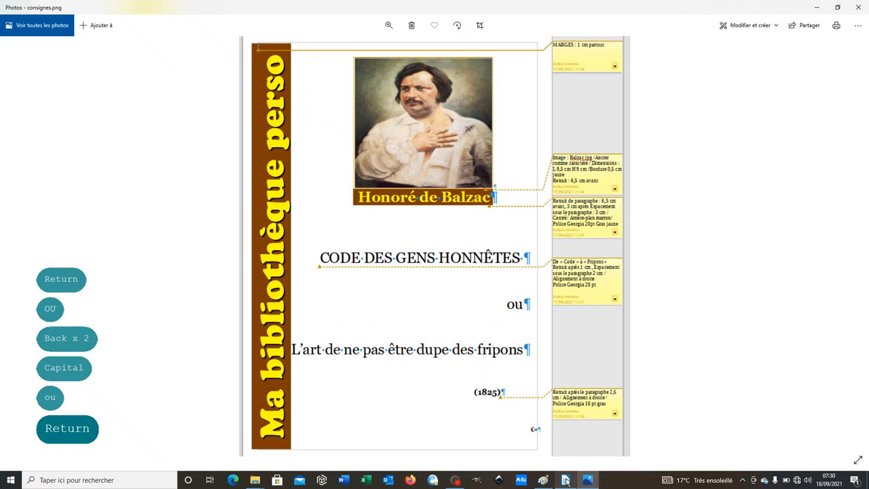
pyautogui.moveTo(588, 480)
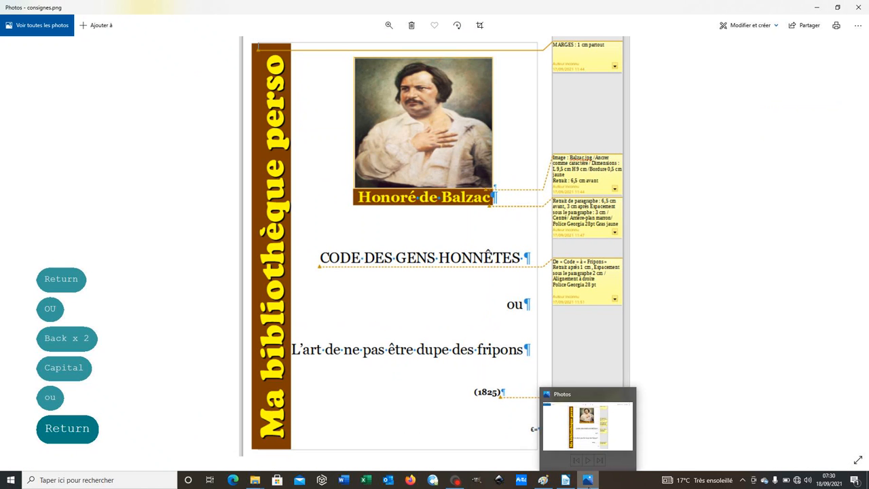
pyautogui.click(564, 480)
pyautogui.click(562, 480)
pyautogui.write("L'")
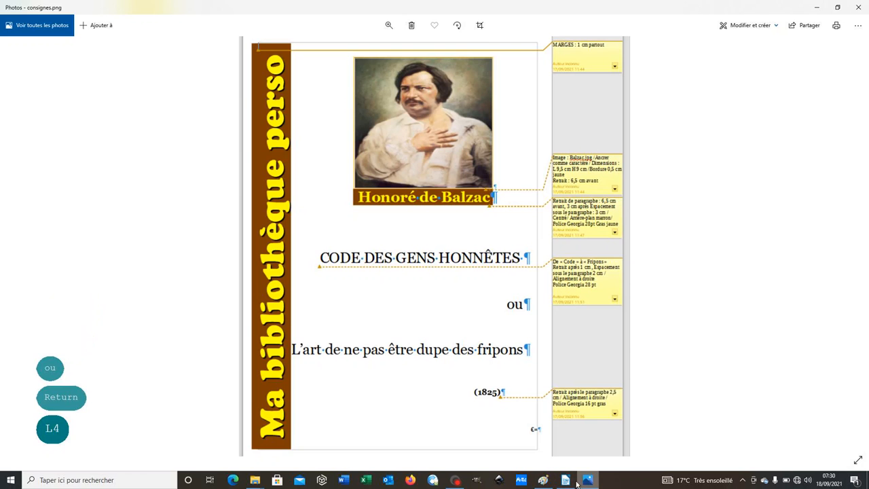
pyautogui.click(565, 480)
pyautogui.write('L')
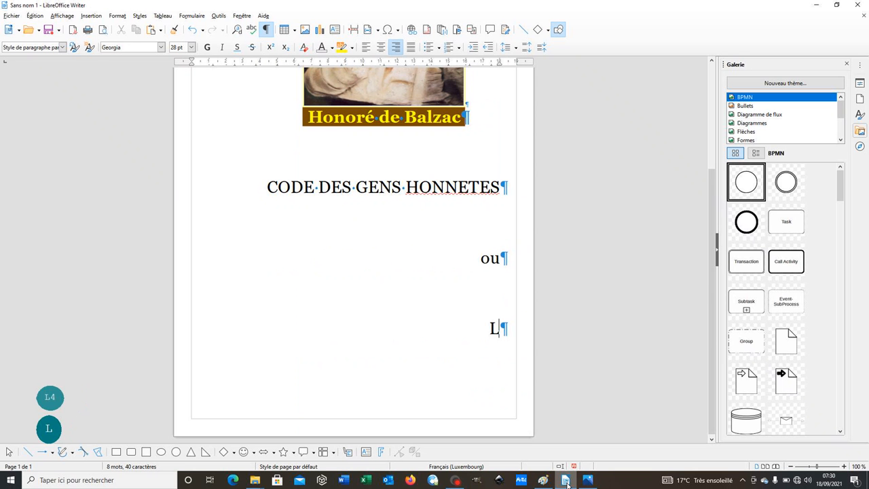
pyautogui.write("'art de ne ")
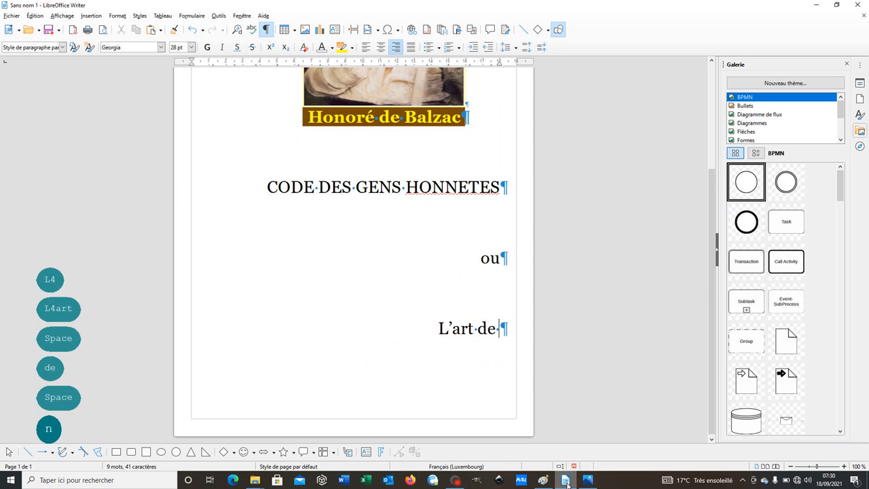
pyautogui.write('pas êt')
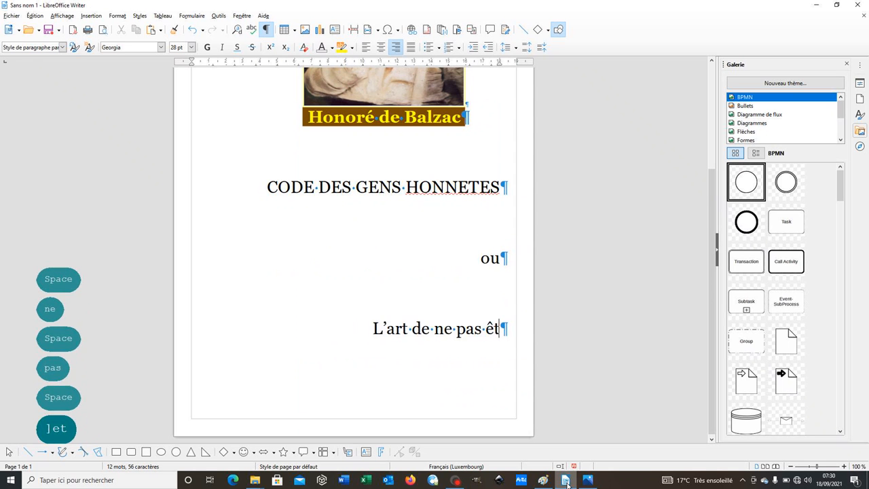
pyautogui.write('re dupe des ')
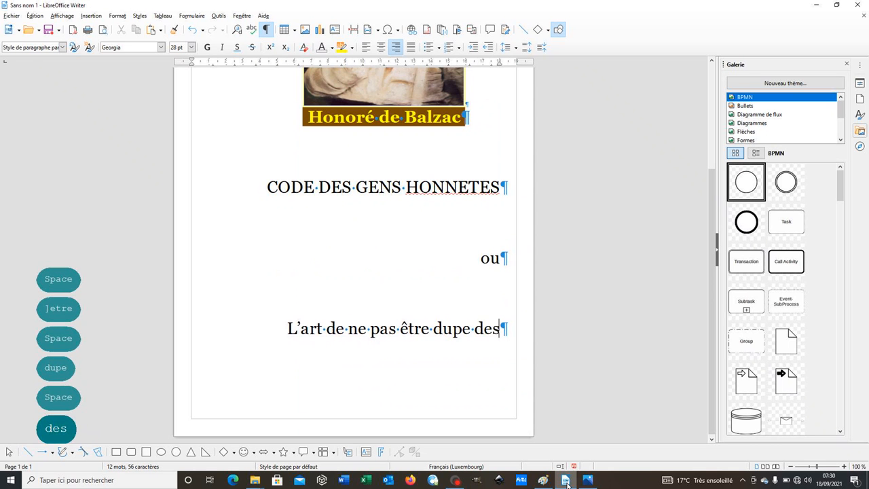
pyautogui.write('fr')
pyautogui.press('BackSpace')
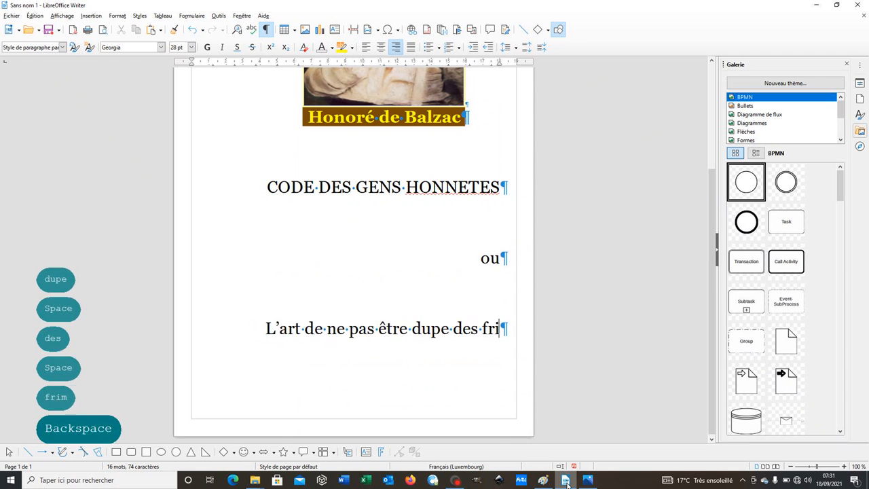
pyautogui.write('pons')
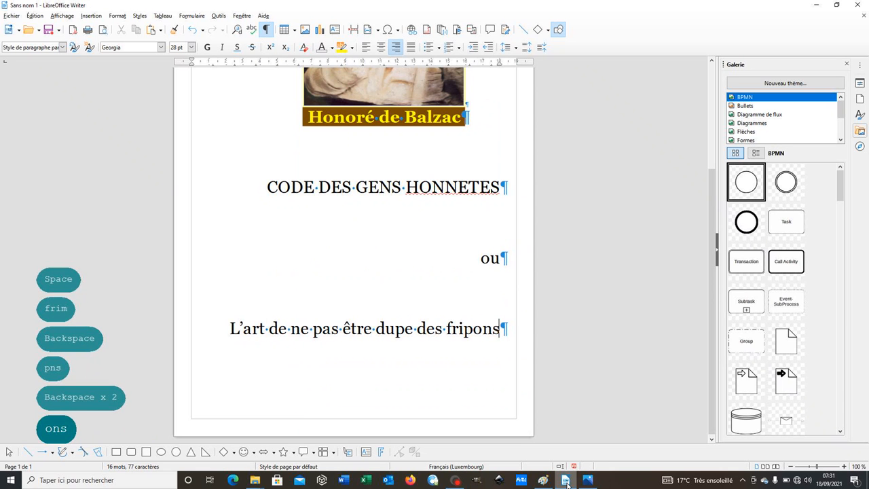
# Add a paragraph containing "(1825)" below the subtitle, following consignes.png
pyautogui.click(568, 481)
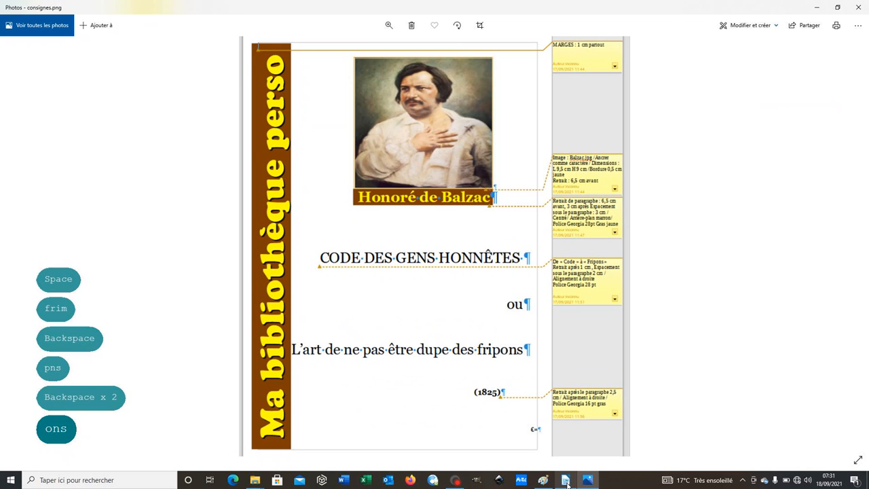
pyautogui.click(566, 481)
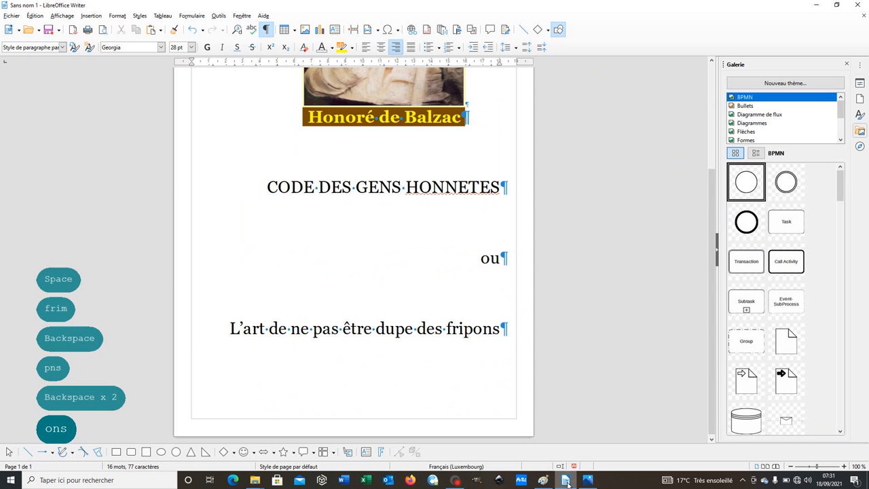
pyautogui.click(587, 480)
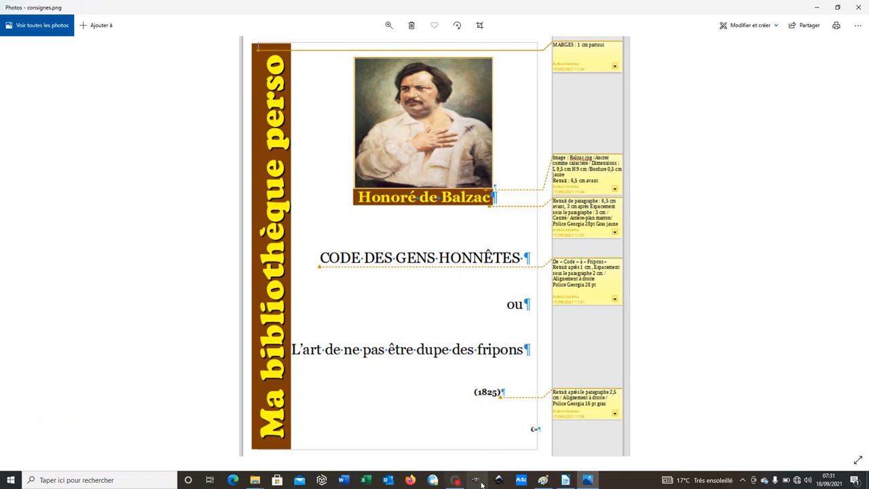
pyautogui.click(563, 479)
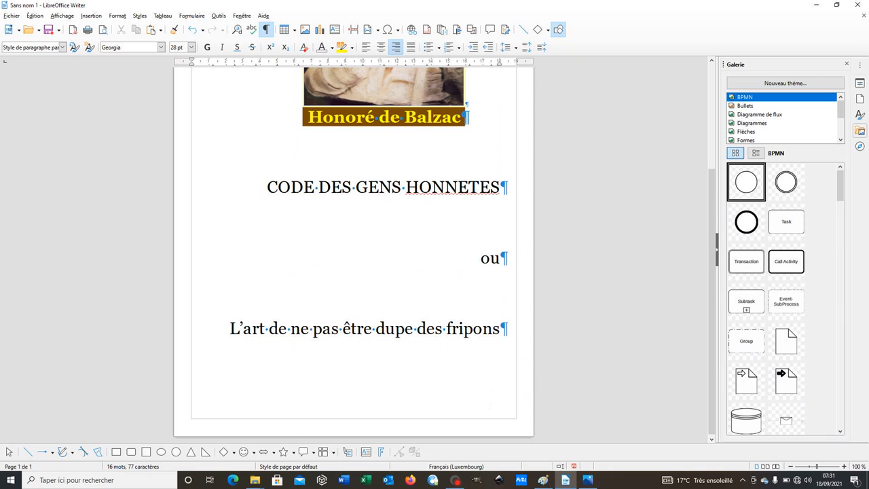
pyautogui.press('Return')
pyautogui.write('1825')
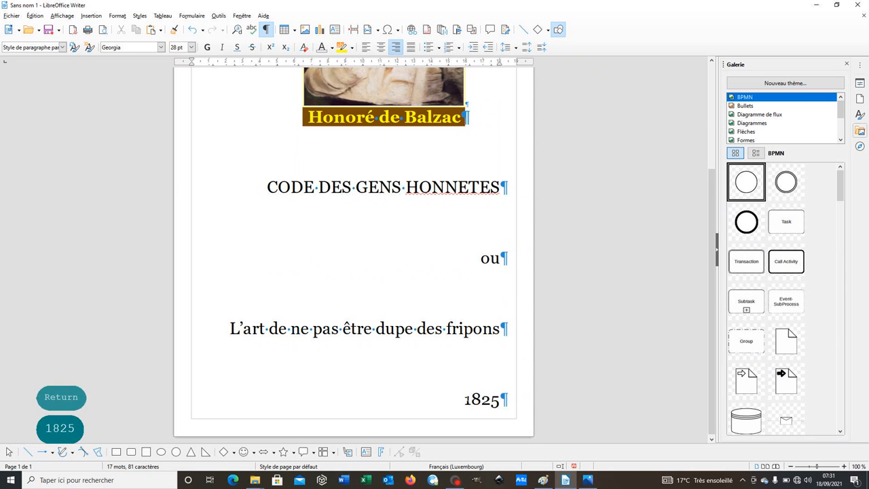
pyautogui.click(466, 398)
pyautogui.write('(')
pyautogui.press('Right')
pyautogui.press('Right')
pyautogui.press('Right')
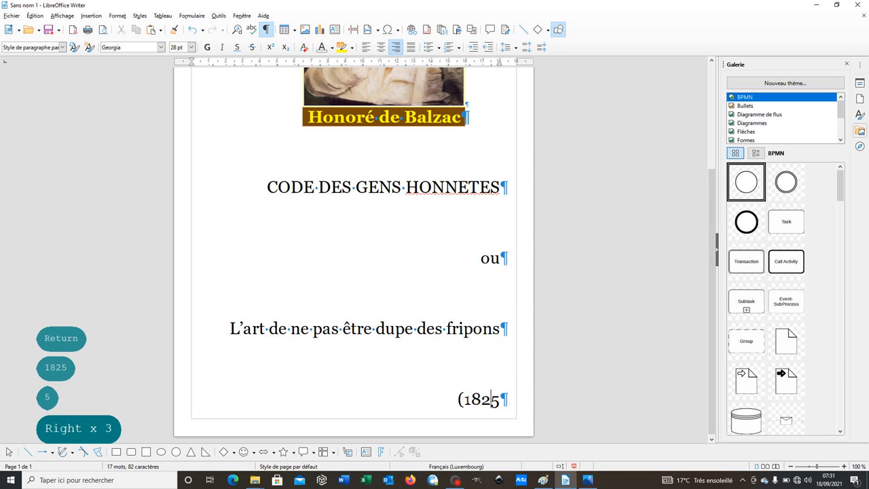
pyautogui.press('Right')
pyautogui.write(')')
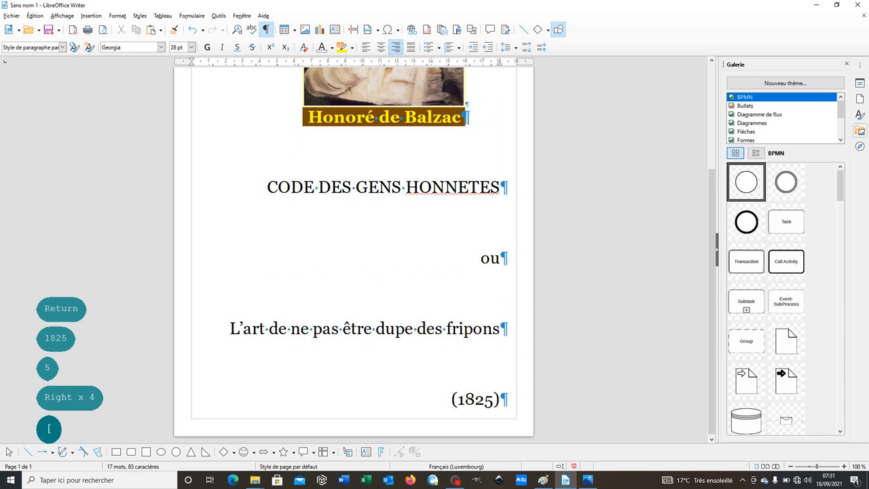
# Format the "(1825)" text as 16 pt bold
pyautogui.hotkey('shift', 'Left')
pyautogui.hotkey('shift', 'Left')
pyautogui.hotkey('shift', 'Left')
pyautogui.hotkey('shift', 'Left')
pyautogui.hotkey('shift', 'Left')
pyautogui.hotkey('shift', 'Left')
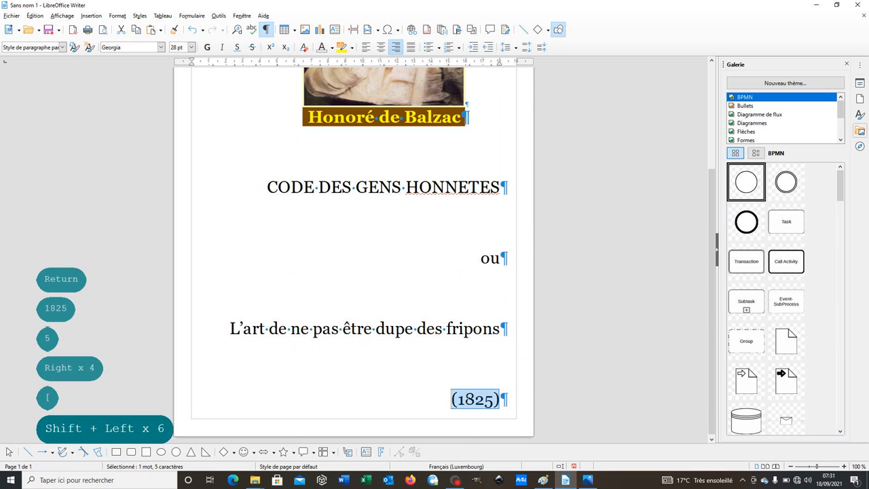
pyautogui.click(192, 47)
pyautogui.click(176, 103)
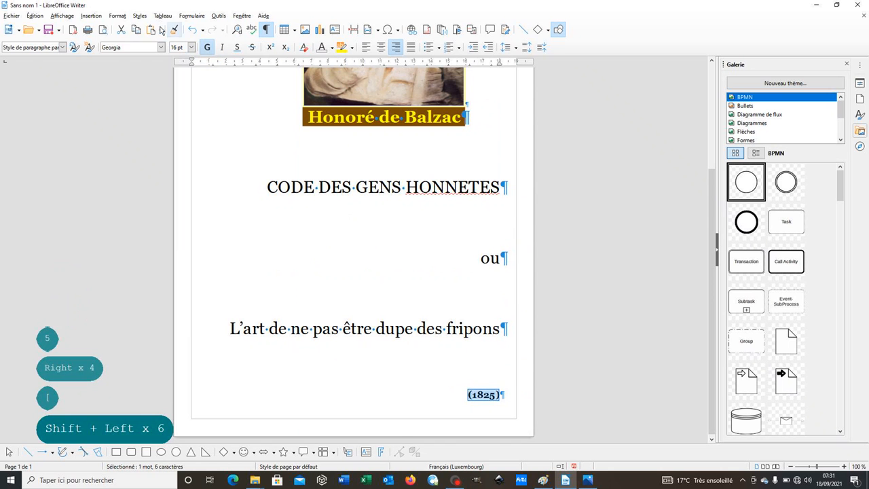
# Set the "(1825)" paragraph's indent after the text (Après le texte) to 2.5 cm and deselect the text
pyautogui.click(116, 17)
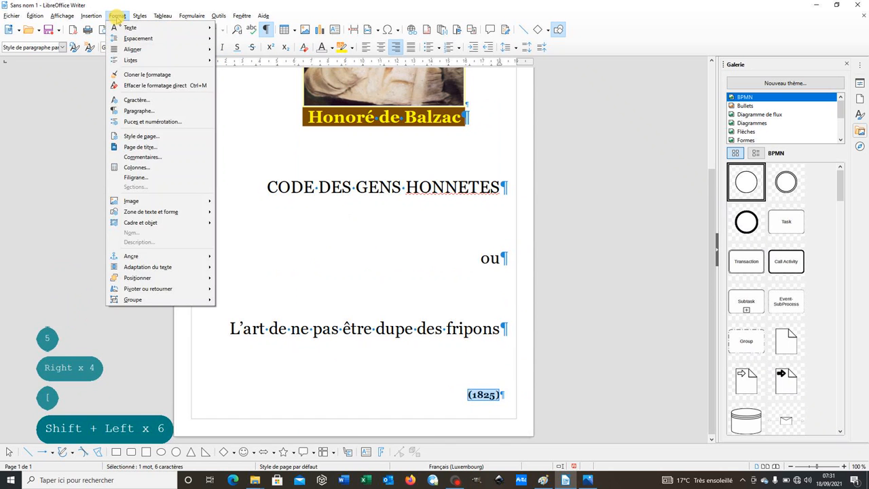
pyautogui.click(141, 111)
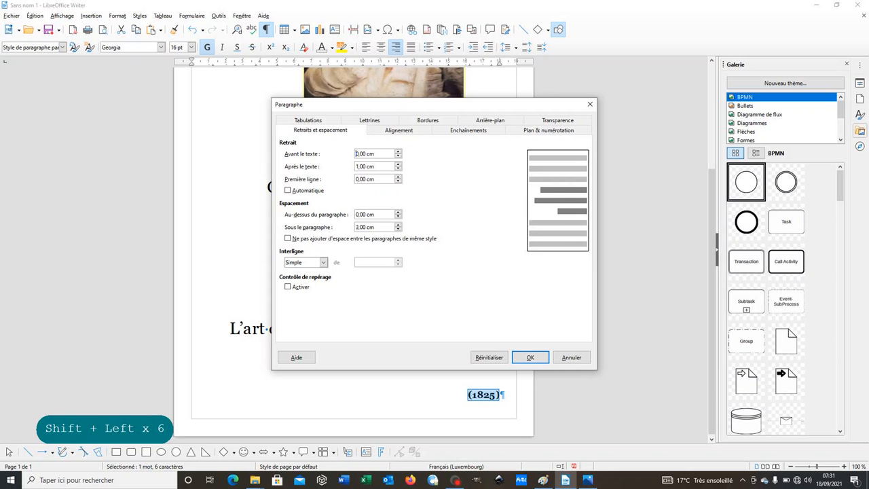
pyautogui.click(360, 166)
pyautogui.press('BackSpace')
pyautogui.write('2')
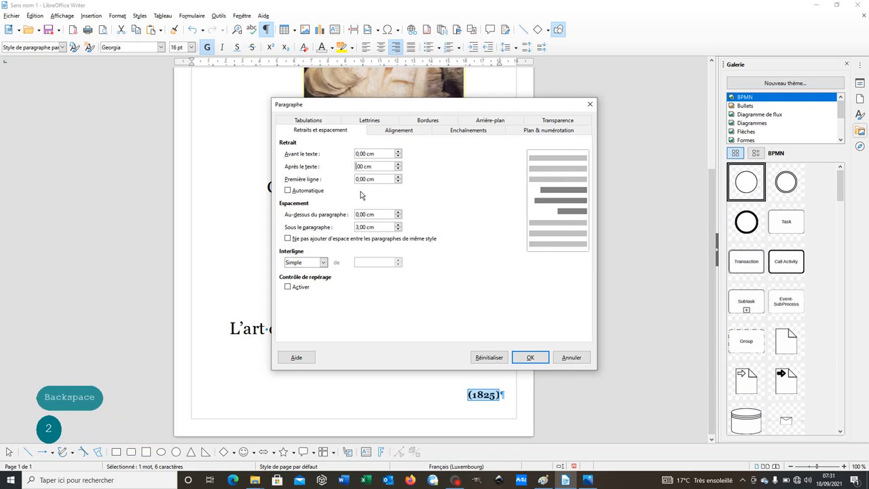
pyautogui.press('Right')
pyautogui.press('Right')
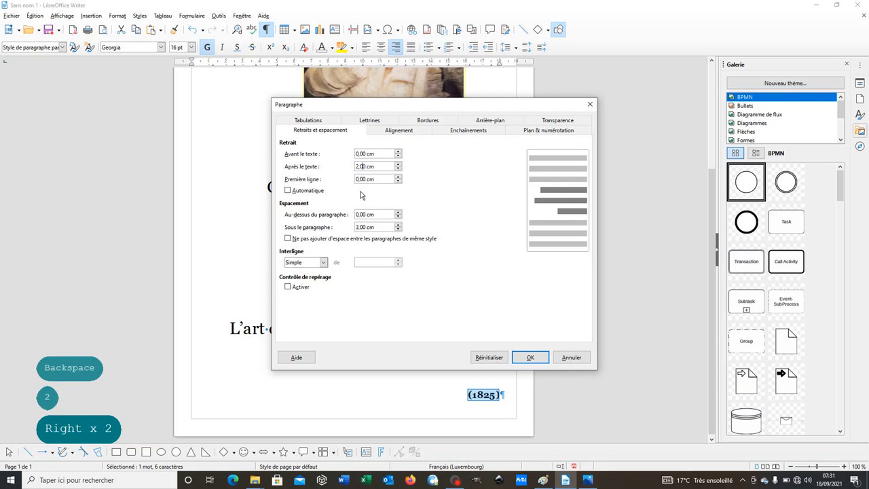
pyautogui.press('BackSpace')
pyautogui.write('5')
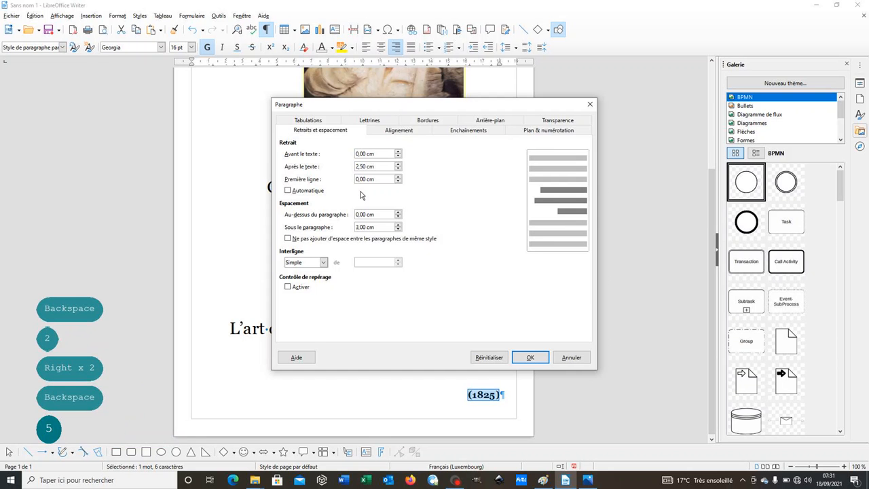
pyautogui.press('Return')
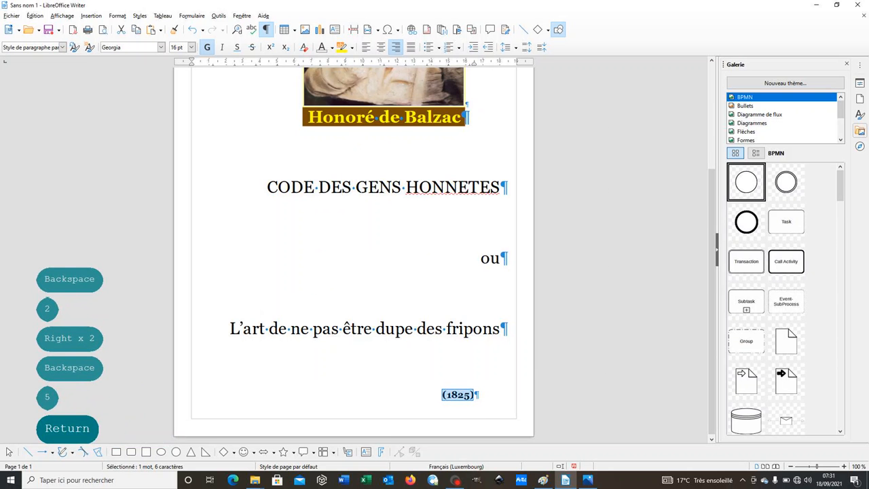
pyautogui.click(265, 366)
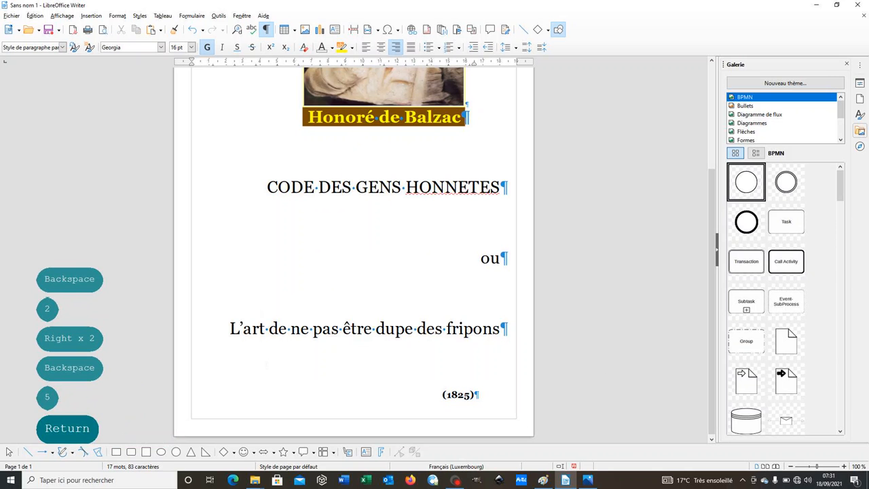